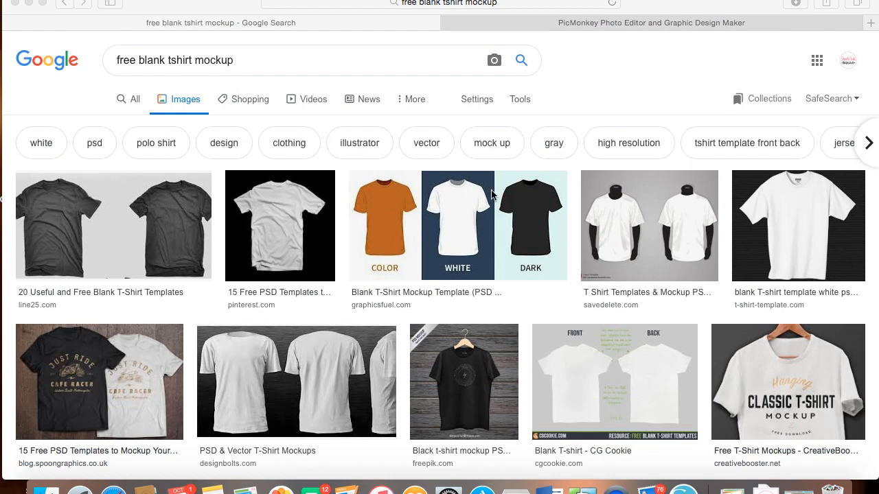
Browse the T-shirt mockup image results and copy the plain black T-shirt image from clipartmag.com.
{"action": "scroll", "coordinate": [490, 195], "scroll_direction": "down", "scroll_amount": 5}
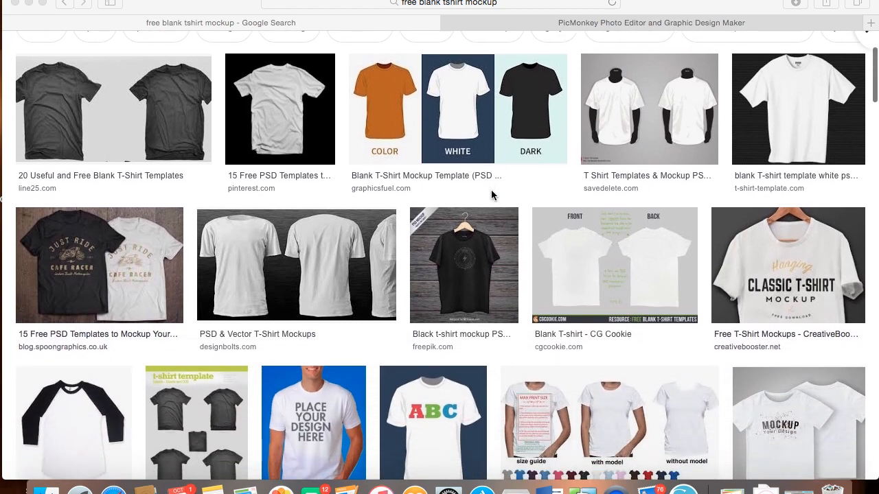
{"action": "scroll", "coordinate": [491, 194], "scroll_direction": "down", "scroll_amount": 5}
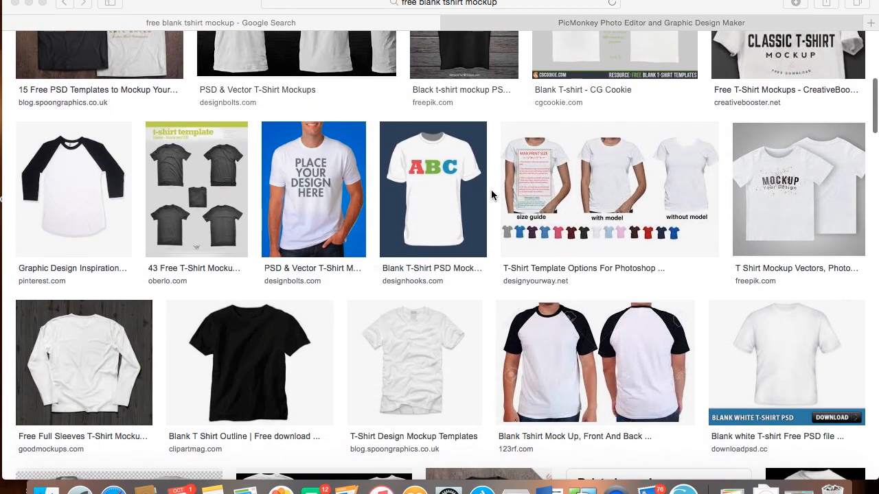
{"action": "scroll", "coordinate": [491, 191], "scroll_direction": "down", "scroll_amount": 3}
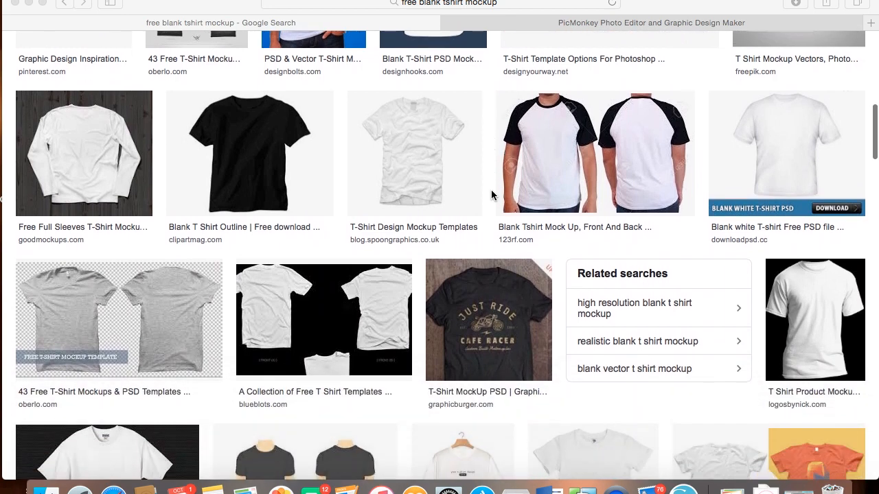
{"action": "scroll", "coordinate": [491, 190], "scroll_direction": "up", "scroll_amount": 1}
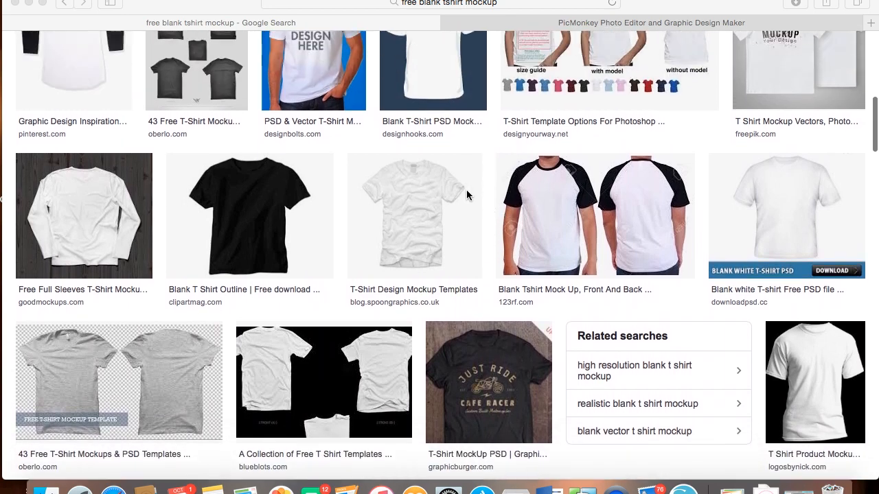
{"action": "left_click", "coordinate": [240, 242]}
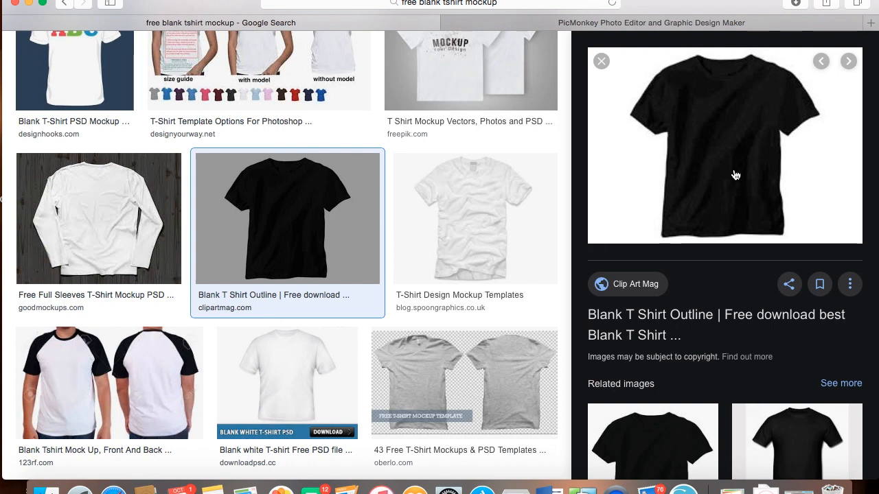
{"action": "right_click", "coordinate": [735, 175]}
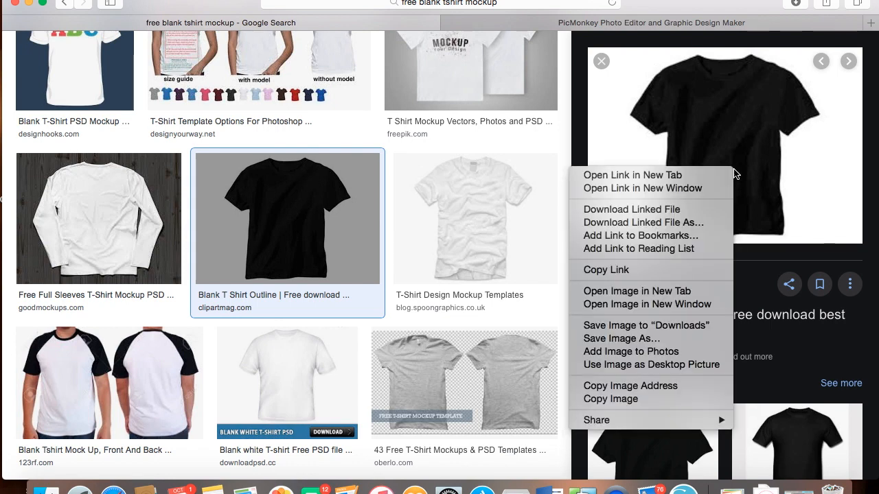
{"action": "left_click", "coordinate": [665, 399]}
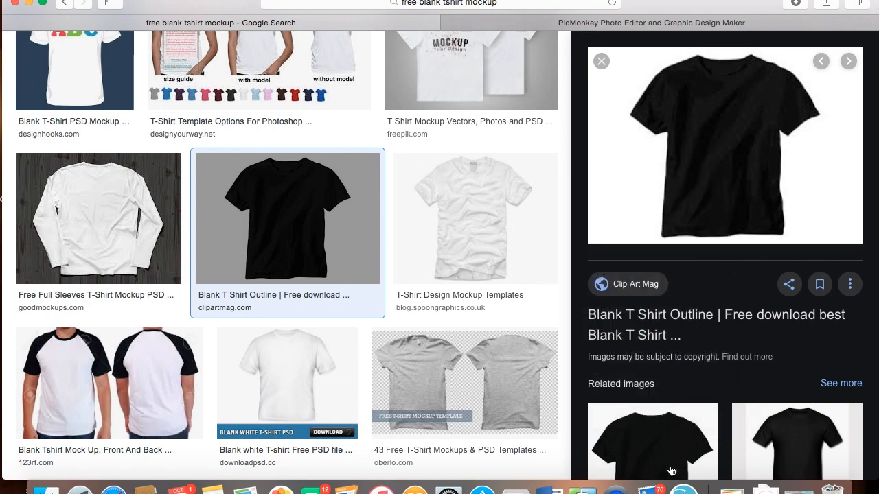
Switch to Silhouette Studio, paste the copied black T-shirt image, and move it near the mat's upper left.
{"action": "left_click", "coordinate": [683, 489]}
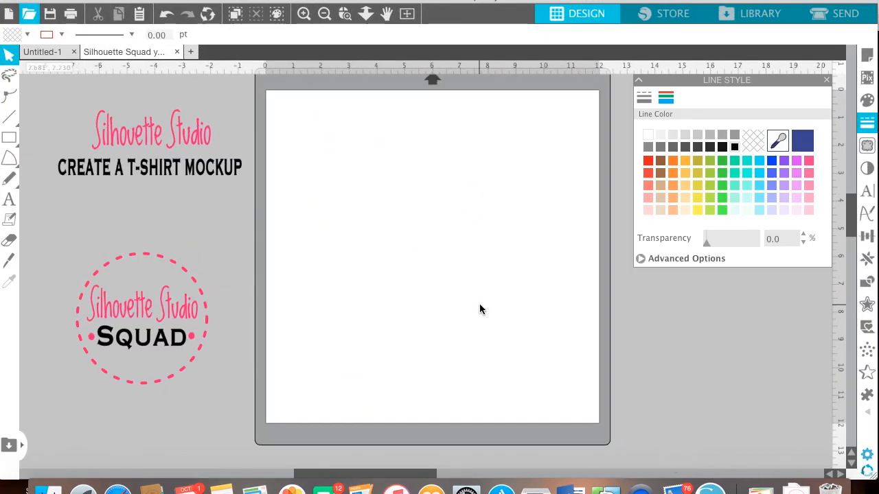
{"action": "right_click", "coordinate": [305, 134]}
{"action": "left_click", "coordinate": [336, 195]}
{"action": "left_click_drag", "start_coordinate": [416, 257], "coordinate": [292, 252]}
{"action": "left_click_drag", "start_coordinate": [307, 212], "coordinate": [329, 175]}
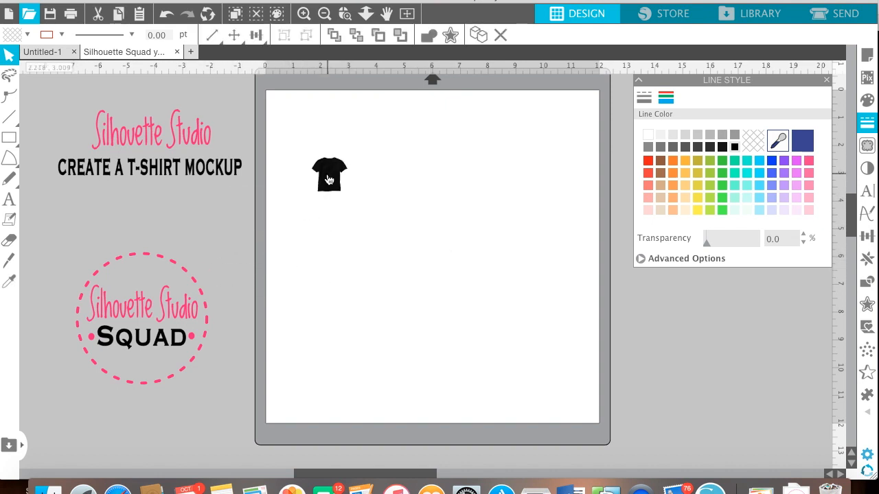
Enlarge the black T-shirt image to fill most of the mat and center it on the page.
{"action": "left_click_drag", "start_coordinate": [359, 198], "coordinate": [613, 378]}
{"action": "left_click_drag", "start_coordinate": [534, 371], "coordinate": [498, 306]}
{"action": "left_click", "coordinate": [659, 322]}
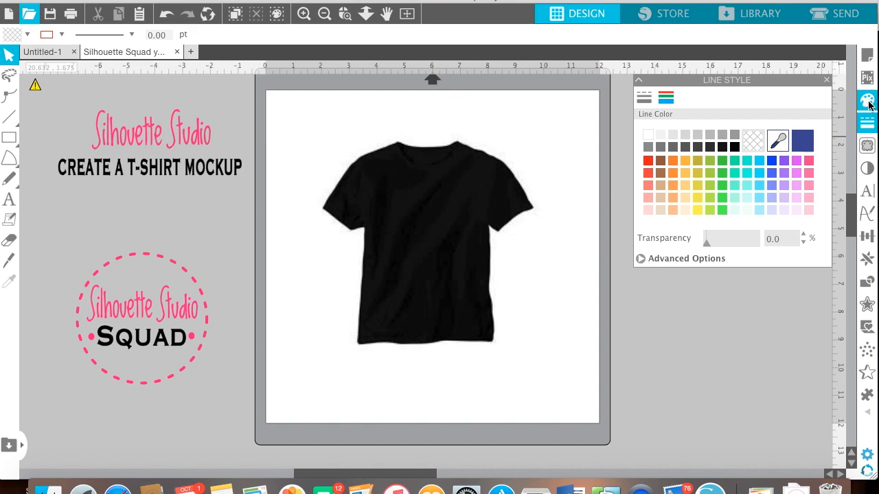
Trace the whole black T-shirt with the Trace style and move the original image off the traced outline.
{"action": "left_click", "coordinate": [867, 147]}
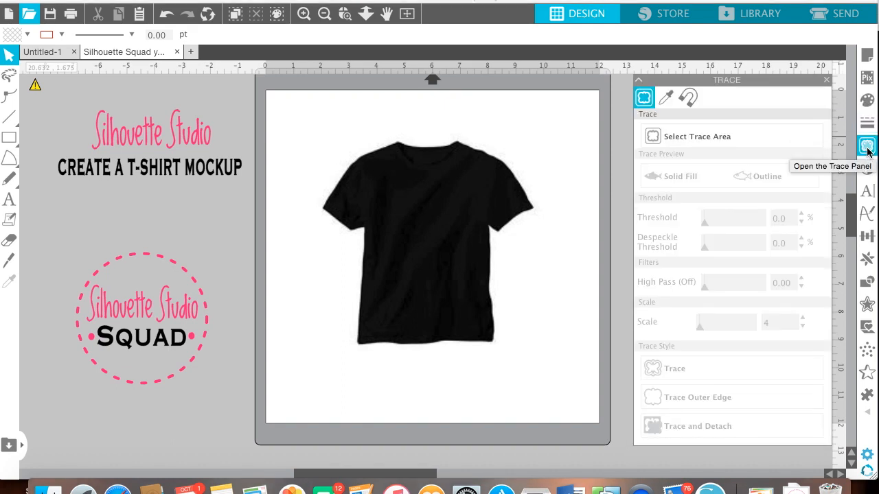
{"action": "left_click", "coordinate": [697, 136]}
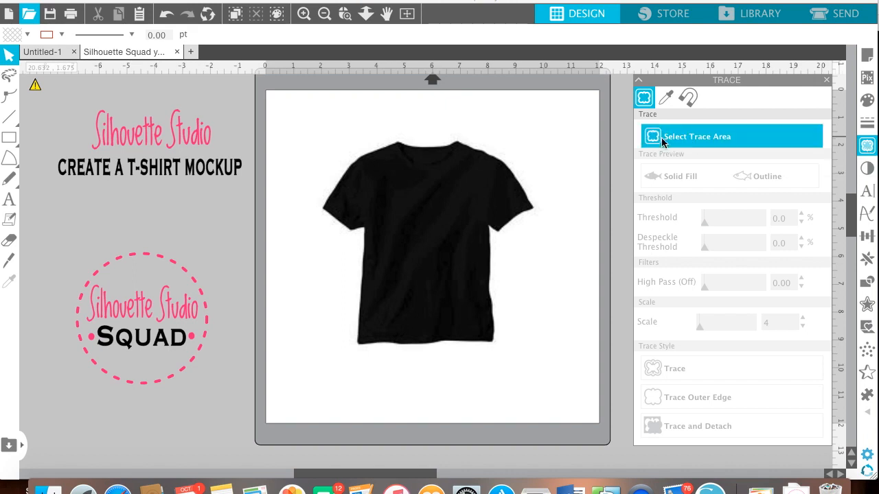
{"action": "mouse_move", "coordinate": [308, 129]}
{"action": "left_mouse_down"}
{"action": "mouse_move", "coordinate": [468, 176]}
{"action": "mouse_move", "coordinate": [533, 331]}
{"action": "mouse_move", "coordinate": [534, 366]}
{"action": "mouse_move", "coordinate": [543, 363]}
{"action": "left_mouse_up"}
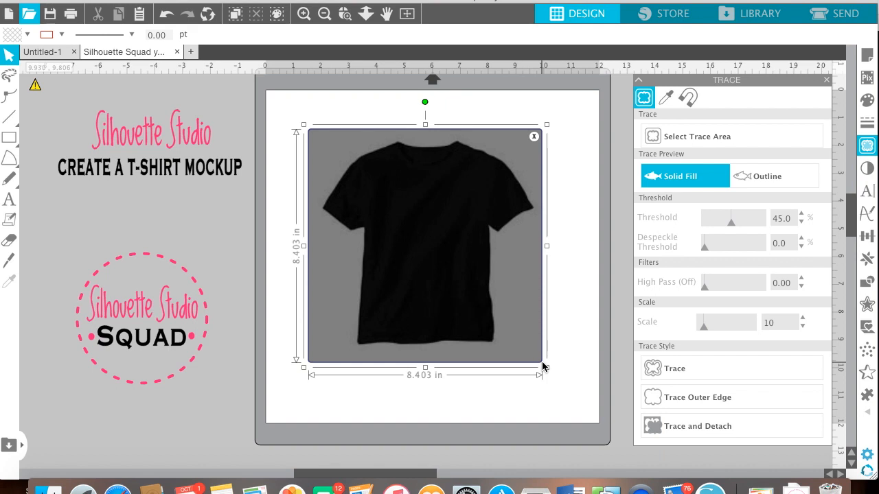
{"action": "left_click", "coordinate": [656, 374]}
{"action": "mouse_move", "coordinate": [510, 288]}
{"action": "left_mouse_down"}
{"action": "mouse_move", "coordinate": [348, 384]}
{"action": "mouse_move", "coordinate": [280, 362]}
{"action": "mouse_move", "coordinate": [257, 416]}
{"action": "mouse_move", "coordinate": [265, 410]}
{"action": "left_mouse_up"}
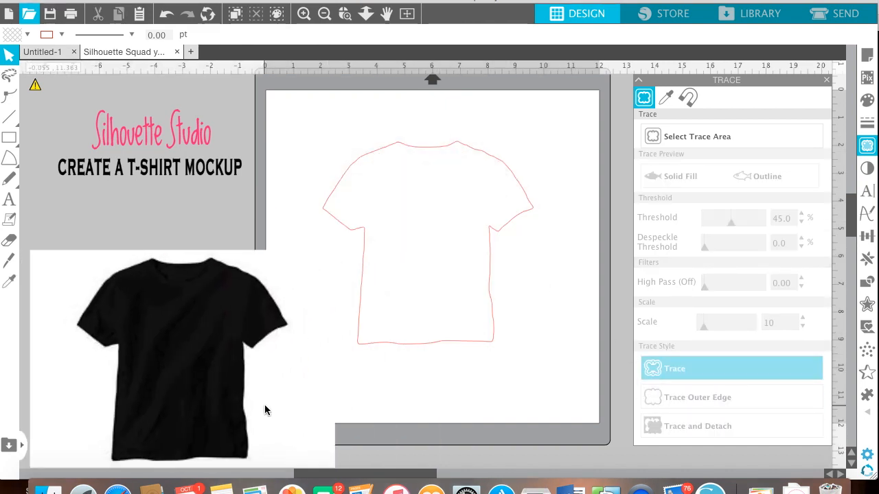
Try out a solid red fill on the traced T-shirt outline.
{"action": "left_click", "coordinate": [396, 342]}
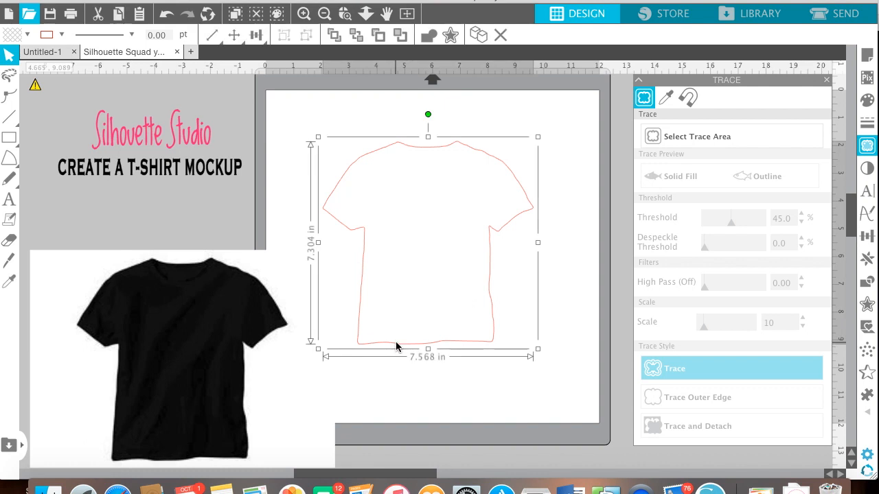
{"action": "left_click", "coordinate": [873, 104]}
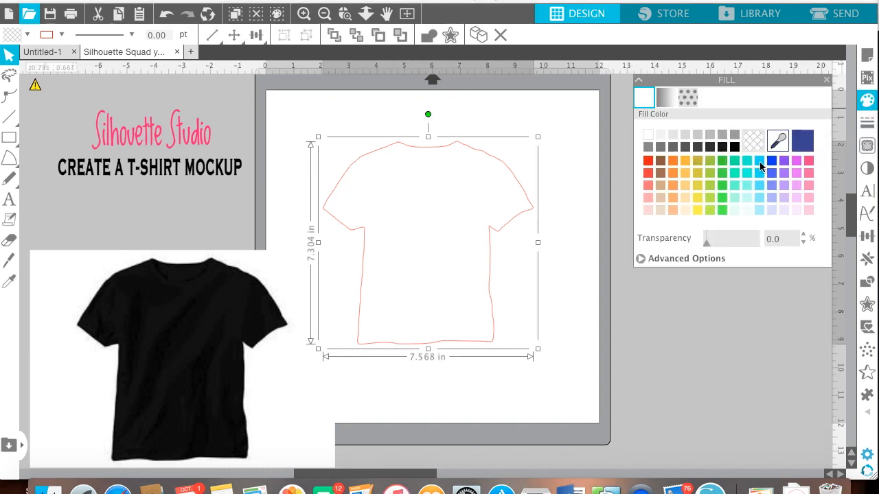
{"action": "left_click", "coordinate": [759, 161]}
{"action": "left_click", "coordinate": [648, 163]}
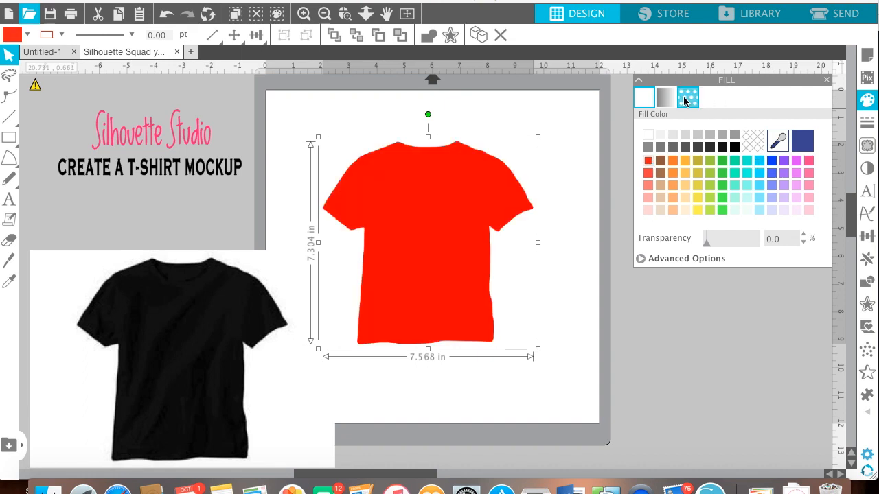
Undo the red fill, the image move, the trace and the trace area selection.
{"action": "left_click", "coordinate": [167, 19]}
{"action": "left_click", "coordinate": [168, 19]}
{"action": "left_click", "coordinate": [167, 18]}
{"action": "left_click", "coordinate": [168, 18]}
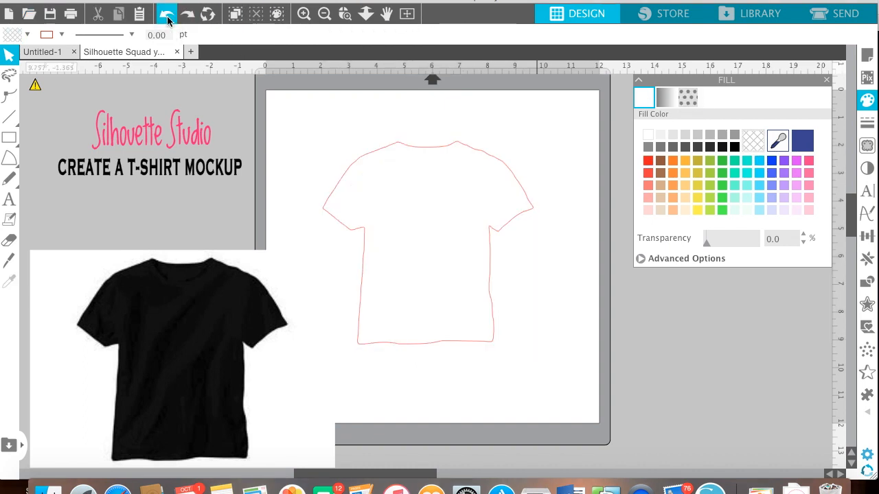
{"action": "left_click", "coordinate": [168, 18]}
{"action": "left_click", "coordinate": [168, 18]}
{"action": "left_click", "coordinate": [168, 18]}
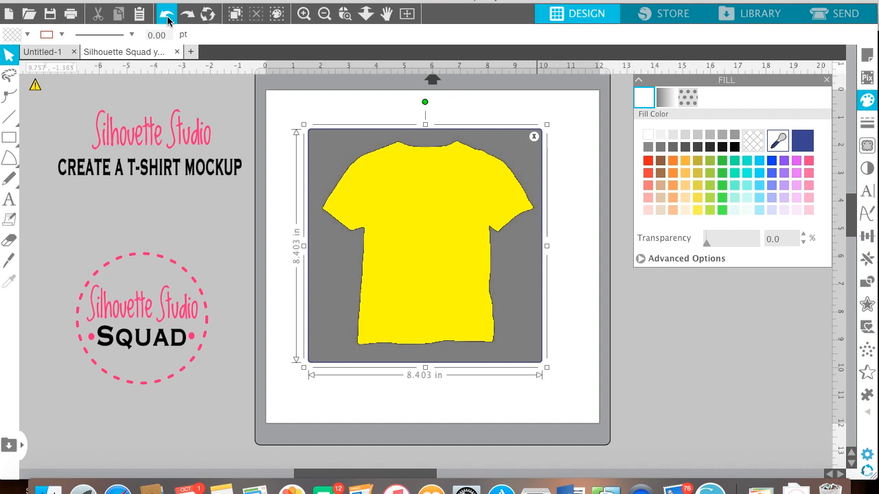
{"action": "left_click", "coordinate": [167, 19]}
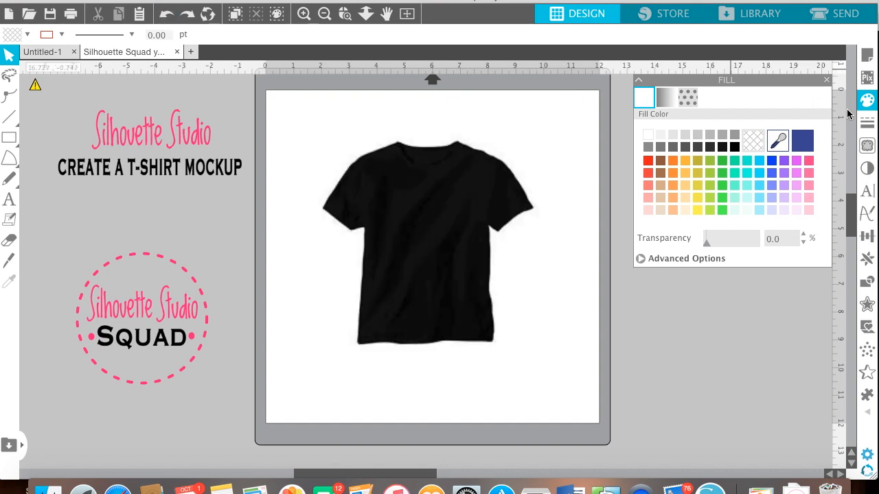
Trace and Detach the black T-shirt, delete its leftover white background, and shift the cut-out shirt slightly down and right.
{"action": "left_click", "coordinate": [867, 145]}
{"action": "left_click", "coordinate": [660, 137]}
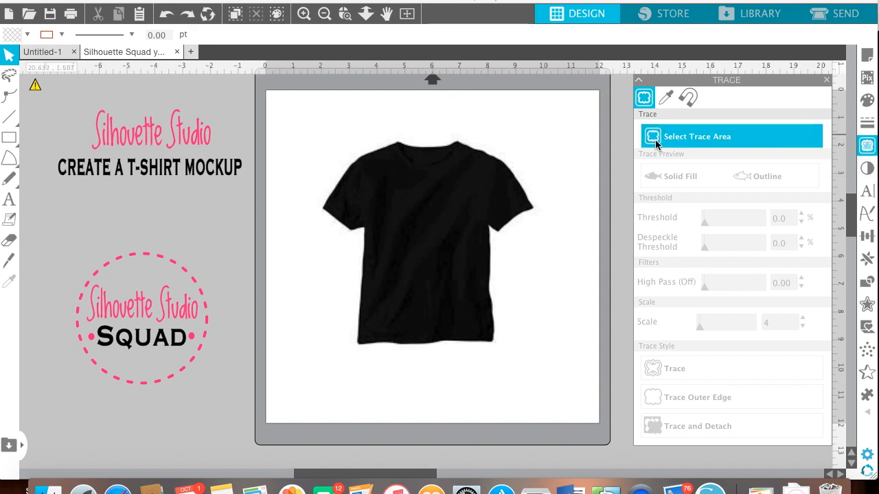
{"action": "mouse_move", "coordinate": [307, 129]}
{"action": "left_mouse_down"}
{"action": "mouse_move", "coordinate": [416, 147]}
{"action": "mouse_move", "coordinate": [551, 372]}
{"action": "left_mouse_up"}
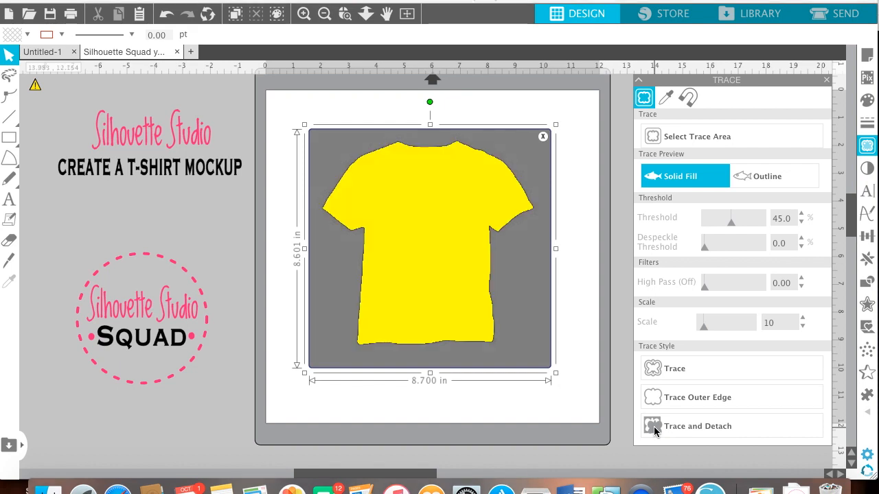
{"action": "left_click", "coordinate": [654, 427]}
{"action": "mouse_move", "coordinate": [502, 312]}
{"action": "left_mouse_down"}
{"action": "mouse_move", "coordinate": [202, 412]}
{"action": "mouse_move", "coordinate": [224, 406]}
{"action": "mouse_move", "coordinate": [219, 398]}
{"action": "left_mouse_up"}
{"action": "left_click", "coordinate": [219, 398]}
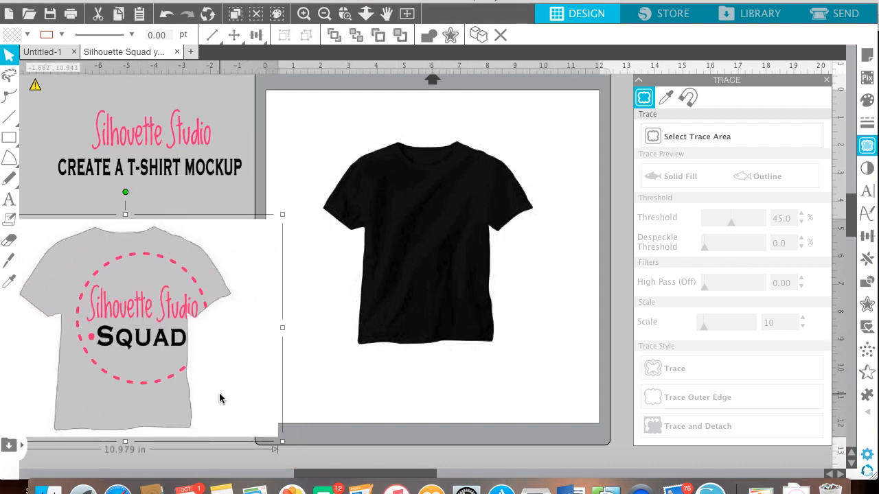
{"action": "key", "text": "Delete"}
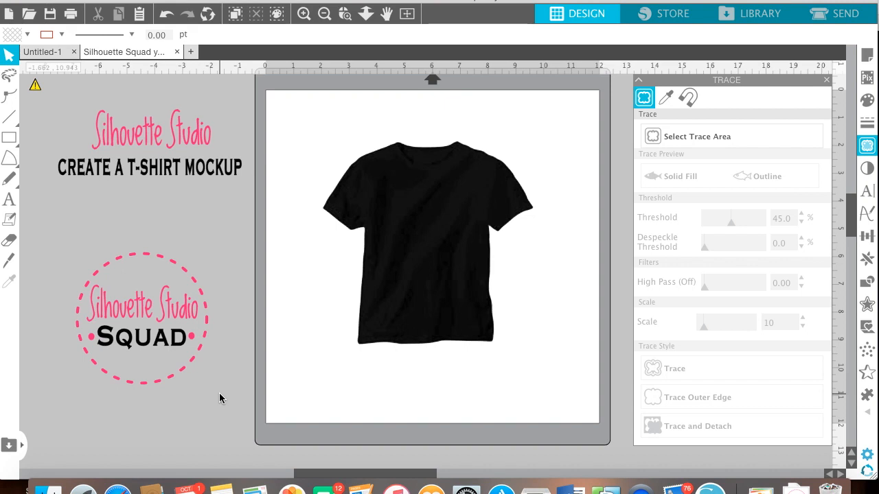
{"action": "left_click_drag", "start_coordinate": [412, 275], "coordinate": [433, 284]}
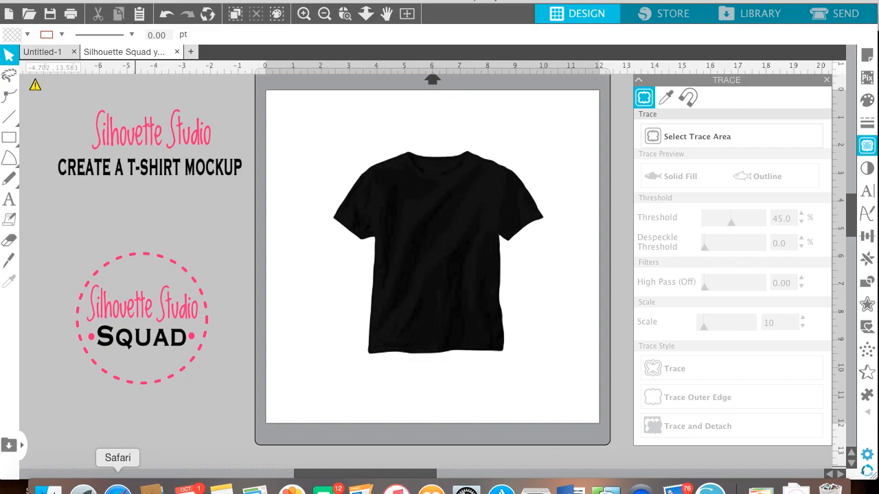
Switch to Safari and search Google Images for "free green background".
{"action": "left_click", "coordinate": [117, 489]}
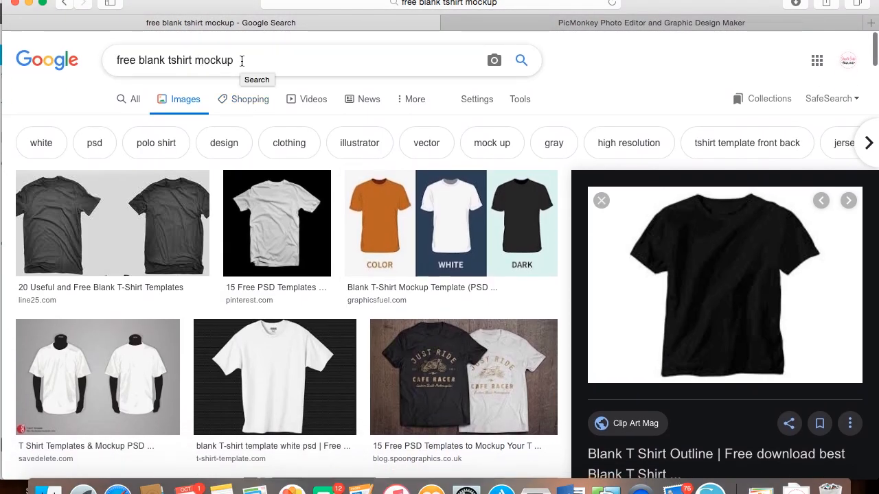
{"action": "left_click_drag", "start_coordinate": [239, 61], "coordinate": [139, 55]}
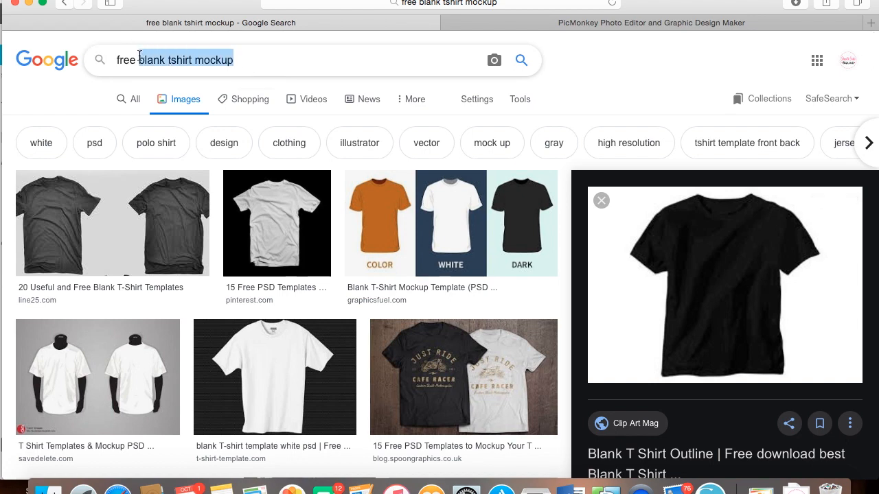
{"action": "key", "text": "BackSpace"}
{"action": "type", "text": "gree"}
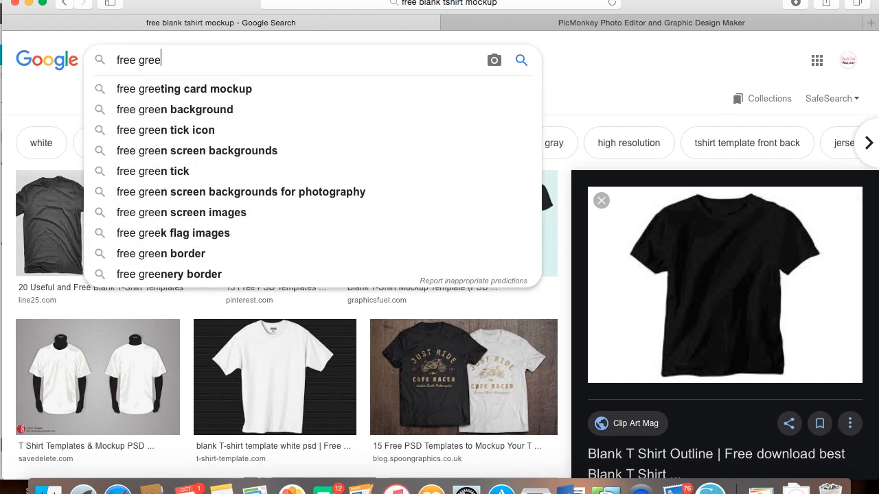
{"action": "type", "text": "n back"}
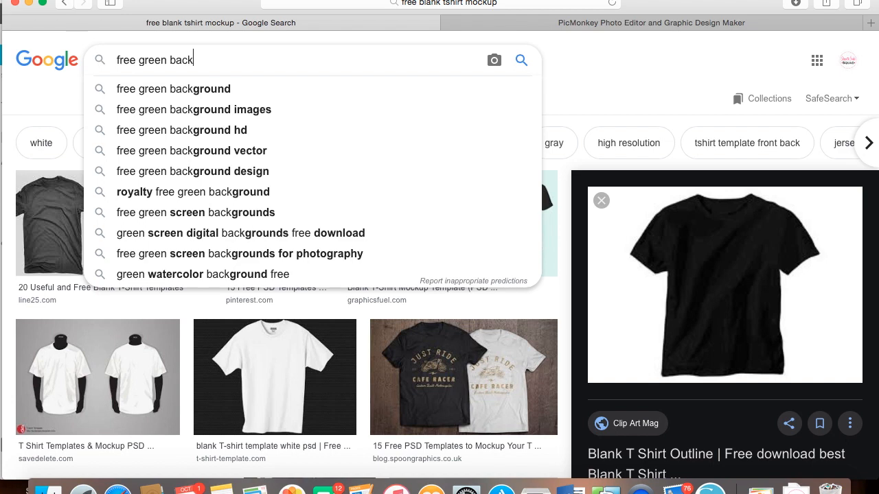
{"action": "left_click", "coordinate": [183, 95]}
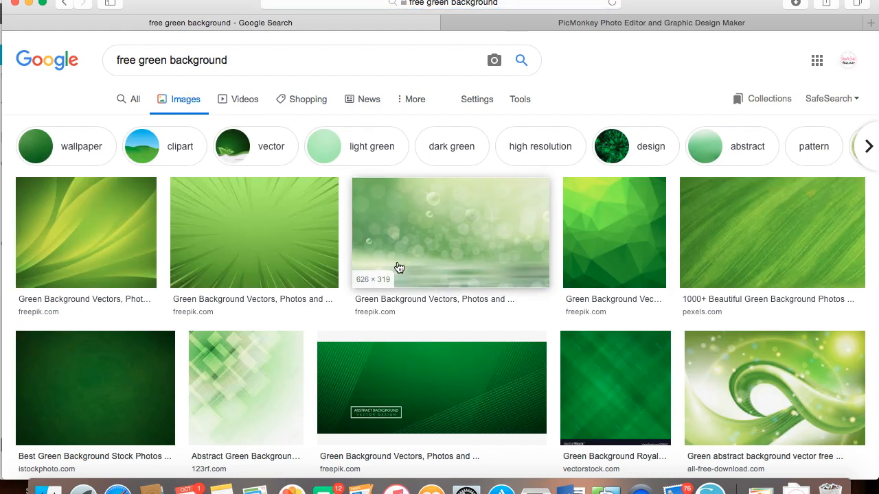
Copy the light green sunburst background image from the freepik.com result.
{"action": "scroll", "coordinate": [410, 328], "scroll_direction": "down", "scroll_amount": 5}
{"action": "scroll", "coordinate": [409, 323], "scroll_direction": "up", "scroll_amount": 6}
{"action": "left_click", "coordinate": [241, 251]}
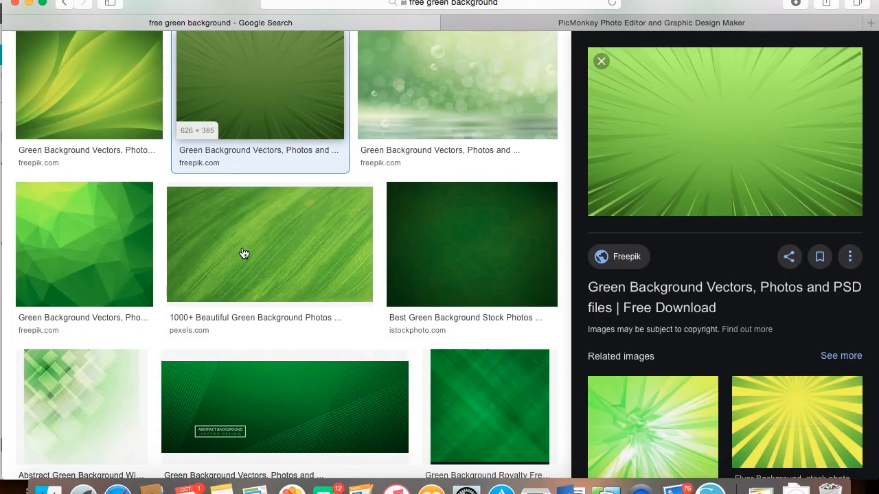
{"action": "right_click", "coordinate": [669, 152]}
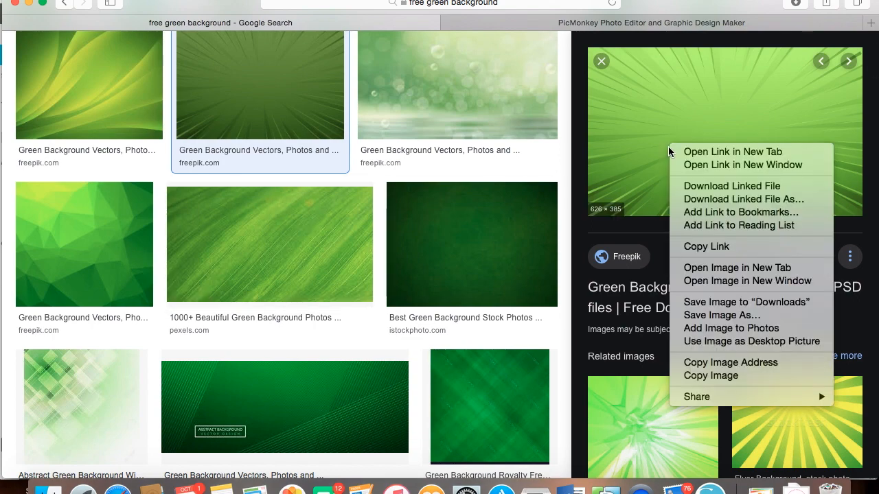
{"action": "left_click", "coordinate": [696, 377]}
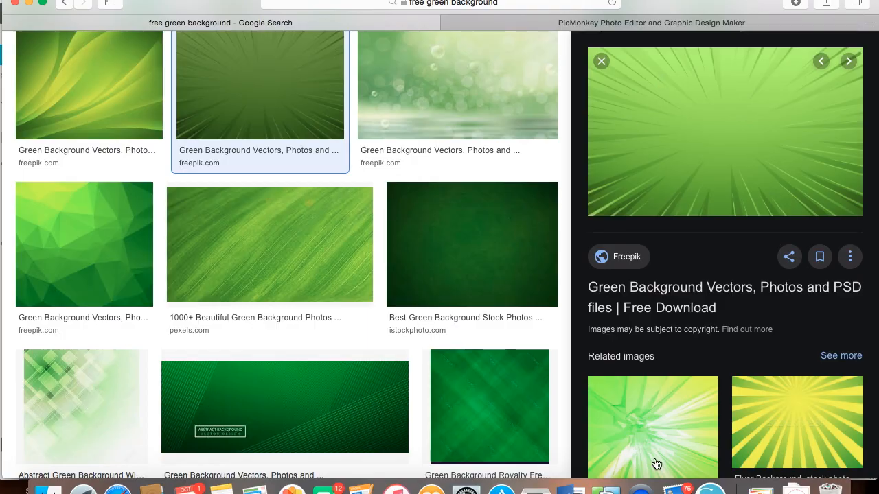
Switch to Silhouette Studio, paste the green background, move it to the page's upper-left corner and enlarge it to about 7.8 in high.
{"action": "left_click", "coordinate": [699, 491]}
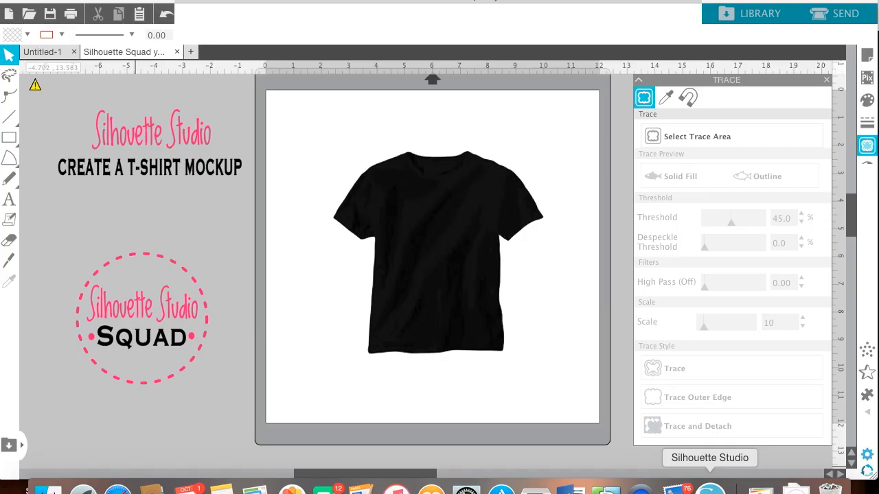
{"action": "right_click", "coordinate": [276, 247]}
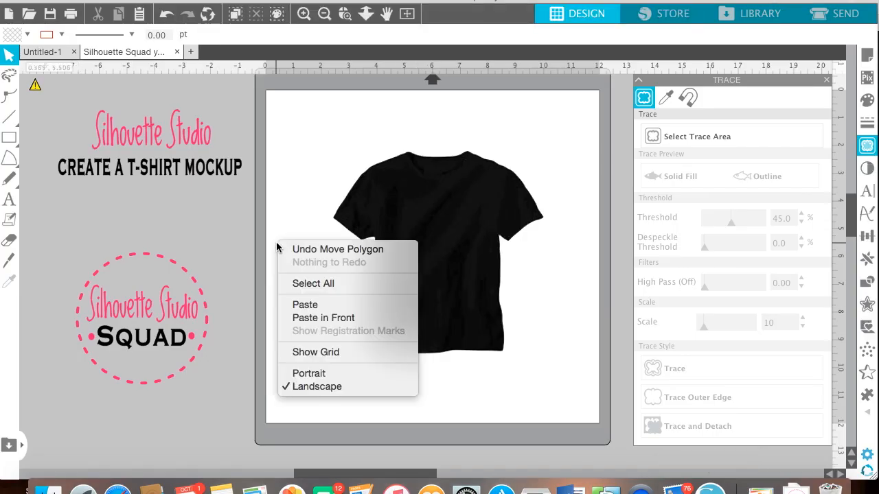
{"action": "left_click", "coordinate": [306, 304]}
{"action": "left_click_drag", "start_coordinate": [435, 286], "coordinate": [329, 157]}
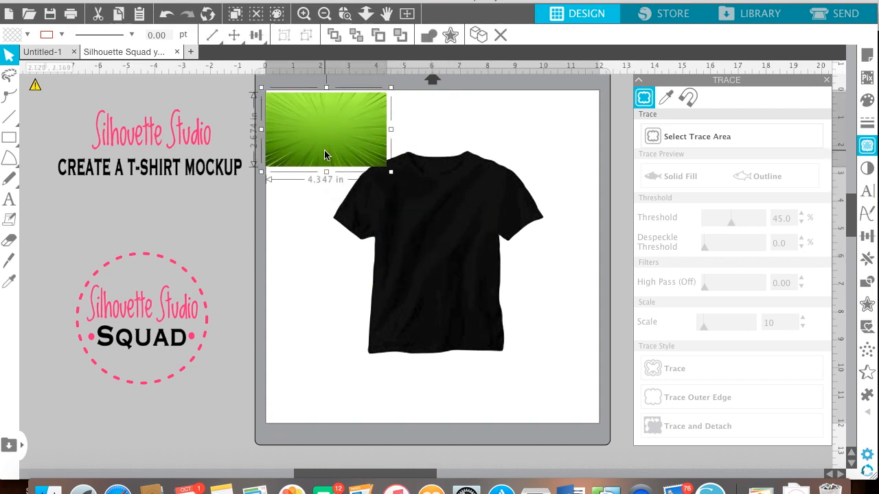
{"action": "left_click_drag", "start_coordinate": [391, 172], "coordinate": [584, 381]}
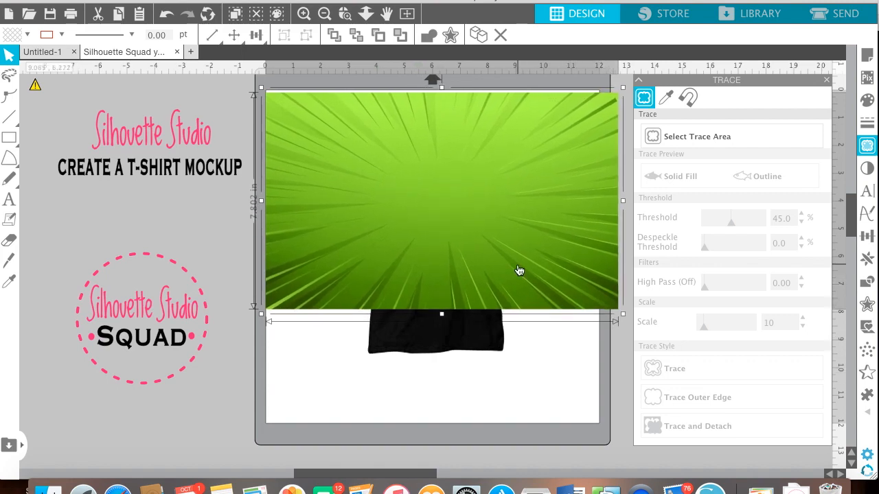
Shift the black T-shirt slightly left and bring it in front of the green background.
{"action": "mouse_move", "coordinate": [445, 346]}
{"action": "left_mouse_down"}
{"action": "mouse_move", "coordinate": [304, 382]}
{"action": "mouse_move", "coordinate": [428, 348]}
{"action": "left_mouse_up"}
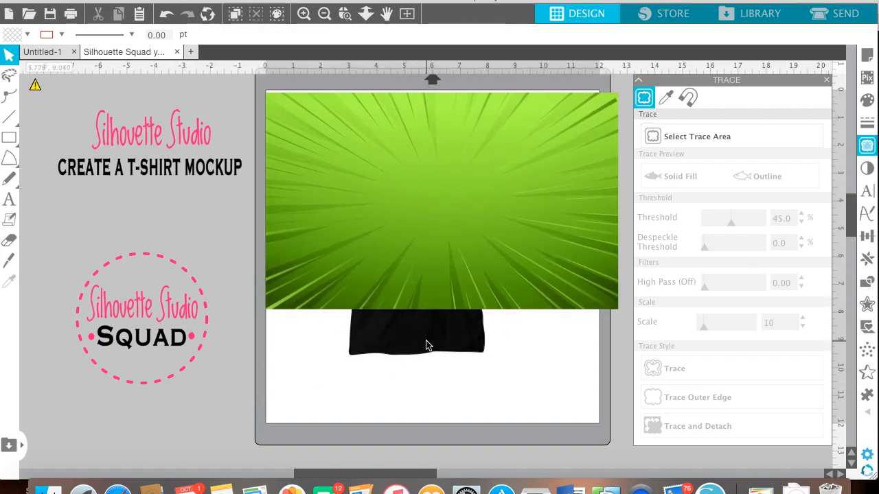
{"action": "right_click", "coordinate": [427, 344]}
{"action": "mouse_move", "coordinate": [480, 471]}
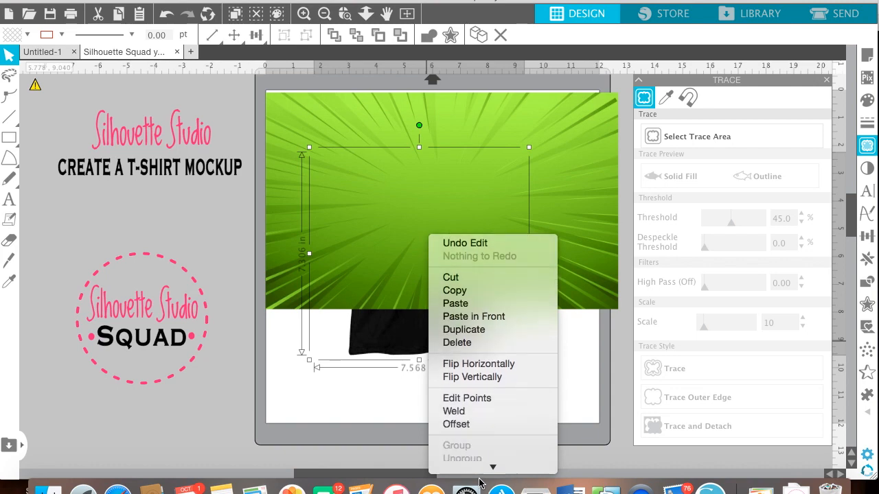
{"action": "left_click", "coordinate": [487, 415]}
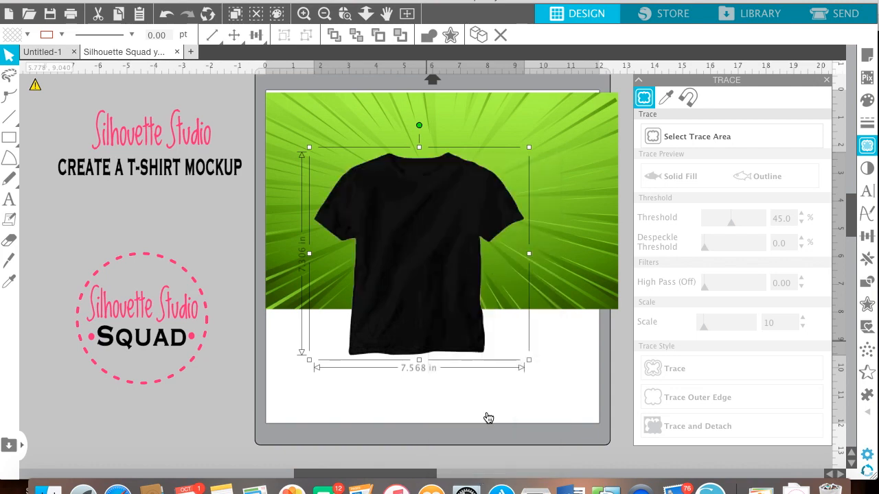
Move and enlarge the green background so it extends beyond the T-shirt on all sides, and centre the shirt on it.
{"action": "left_click_drag", "start_coordinate": [575, 276], "coordinate": [571, 302]}
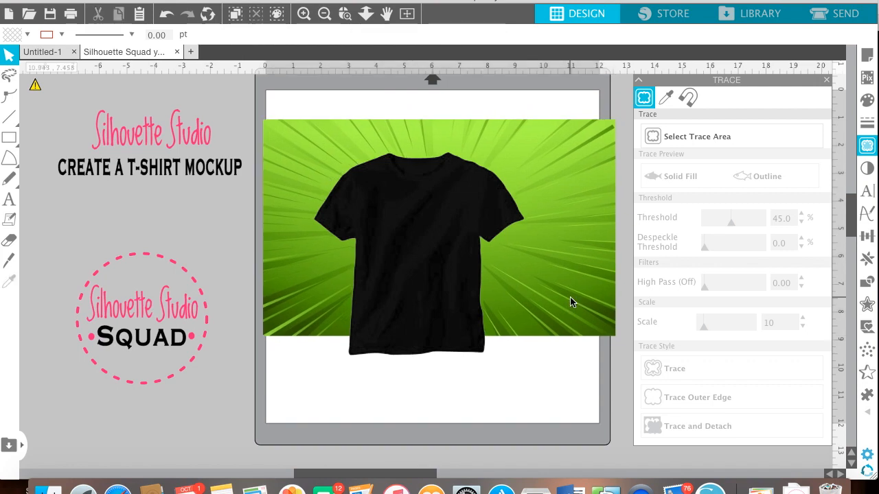
{"action": "left_click", "coordinate": [548, 294]}
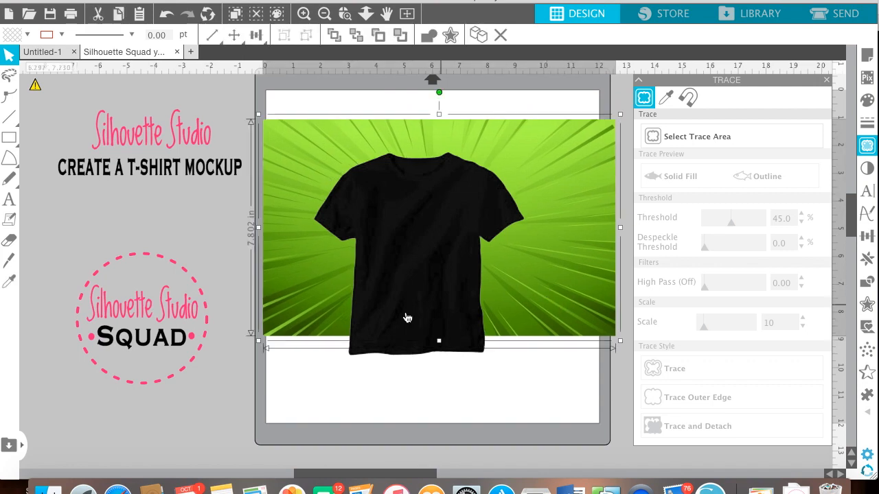
{"action": "left_click", "coordinate": [256, 347]}
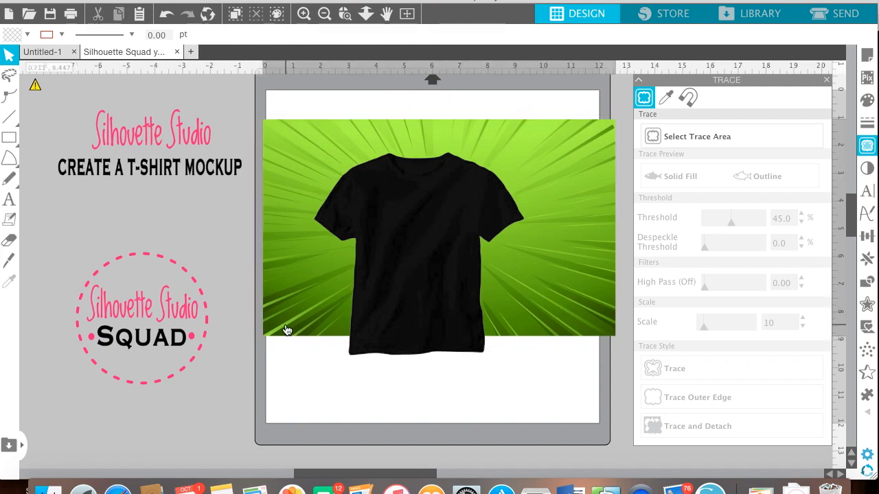
{"action": "left_click", "coordinate": [283, 331]}
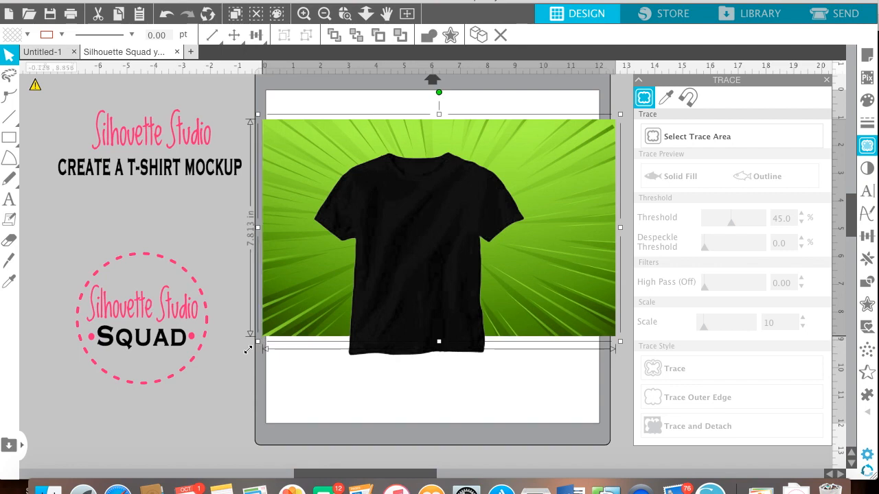
{"action": "left_click_drag", "start_coordinate": [256, 346], "coordinate": [213, 368]}
{"action": "left_click_drag", "start_coordinate": [416, 368], "coordinate": [461, 404]}
{"action": "left_click_drag", "start_coordinate": [444, 291], "coordinate": [458, 295]}
{"action": "left_click", "coordinate": [156, 189]}
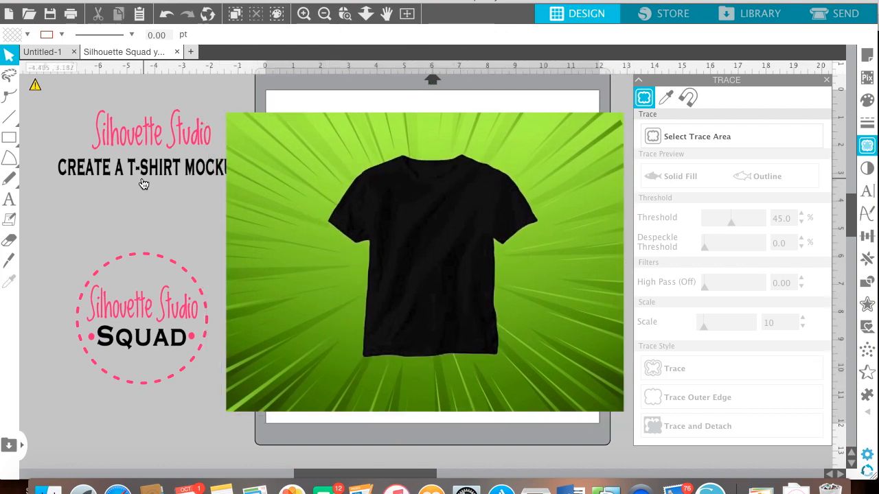
Add the text "Dinosaurus" in the empty area above the Silhouette Studio Squad logo.
{"action": "left_click", "coordinate": [8, 199]}
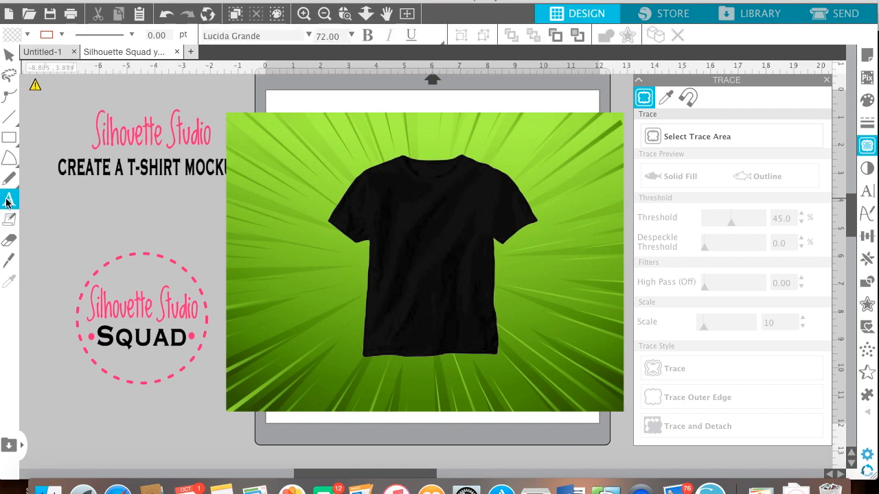
{"action": "left_click", "coordinate": [46, 210]}
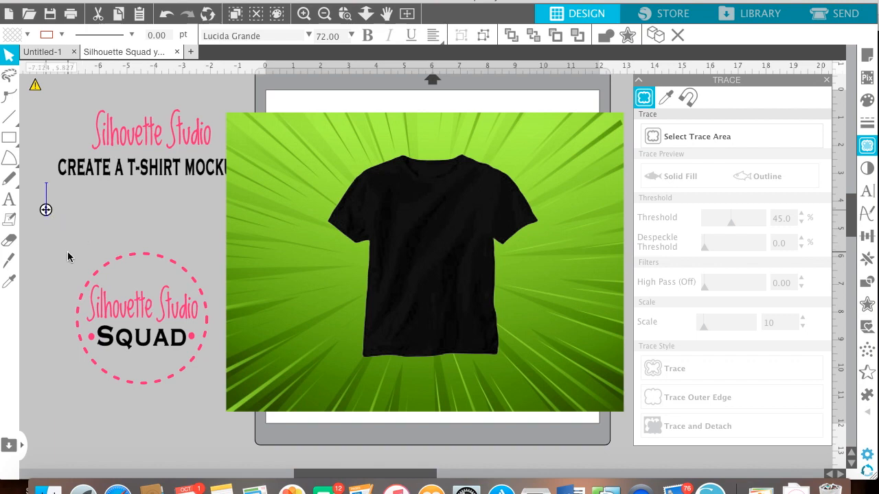
{"action": "type", "text": "Di"}
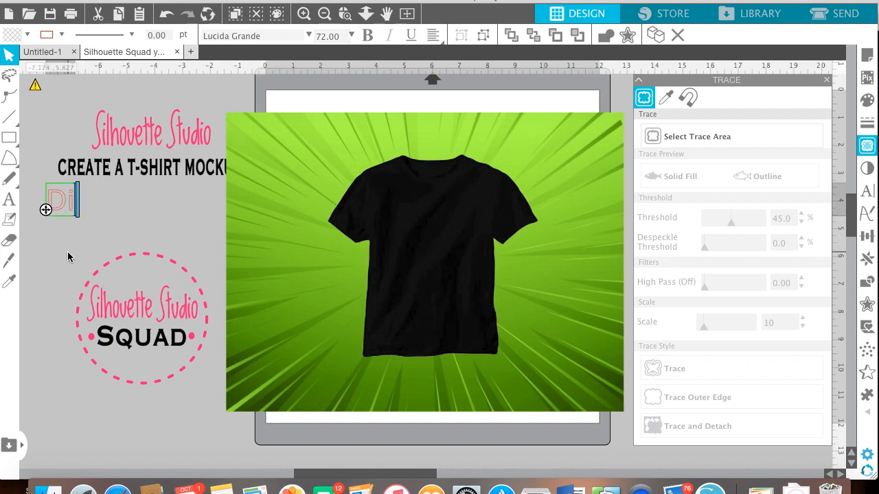
{"action": "type", "text": "no"}
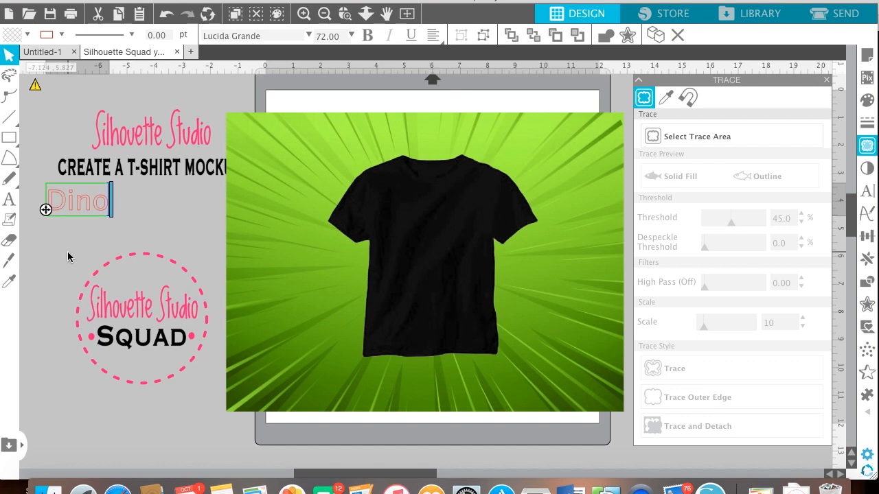
{"action": "type", "text": "saurus"}
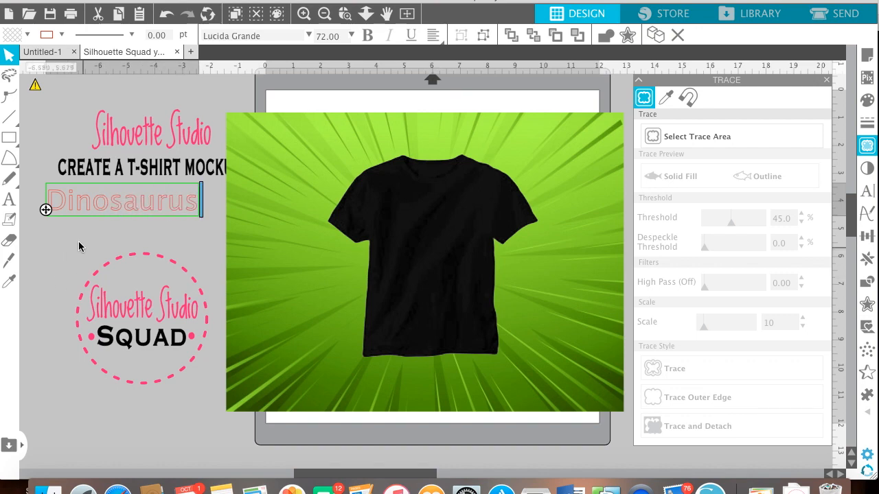
{"action": "left_click", "coordinate": [72, 240]}
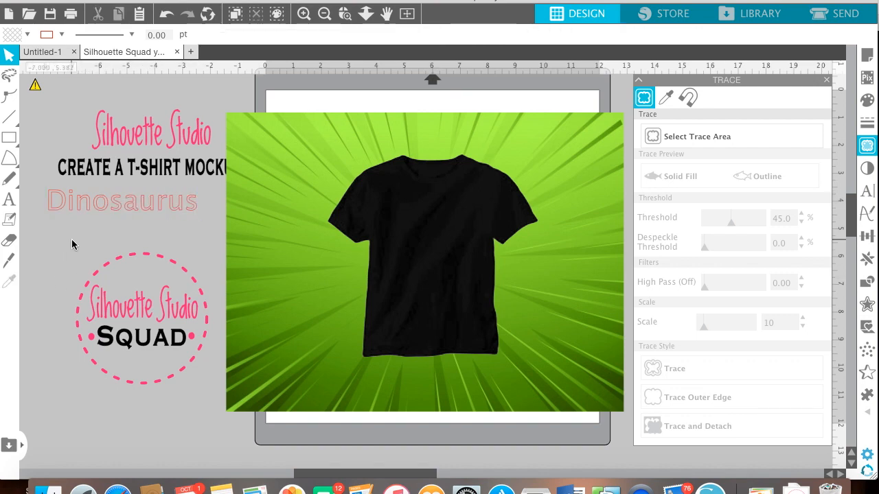
Try the Love Letters font on the "Dinosaurus" text, and set it to Loved by the King.
{"action": "left_click", "coordinate": [125, 208]}
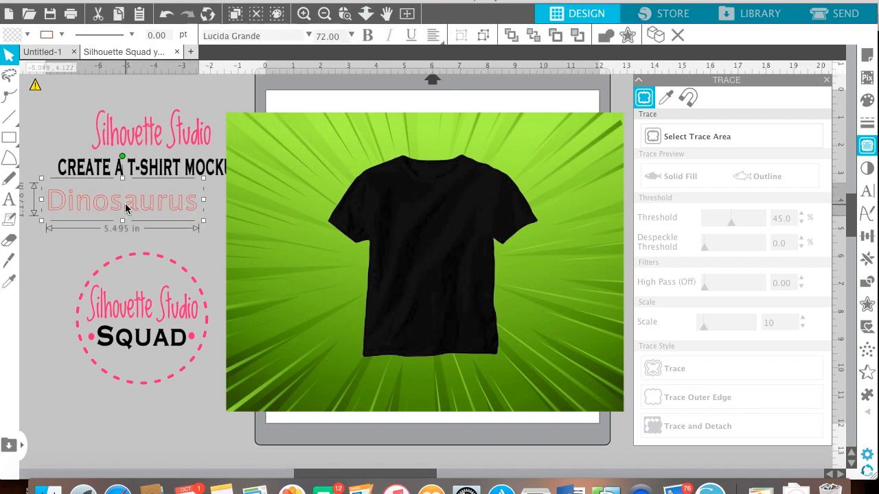
{"action": "left_click", "coordinate": [867, 195]}
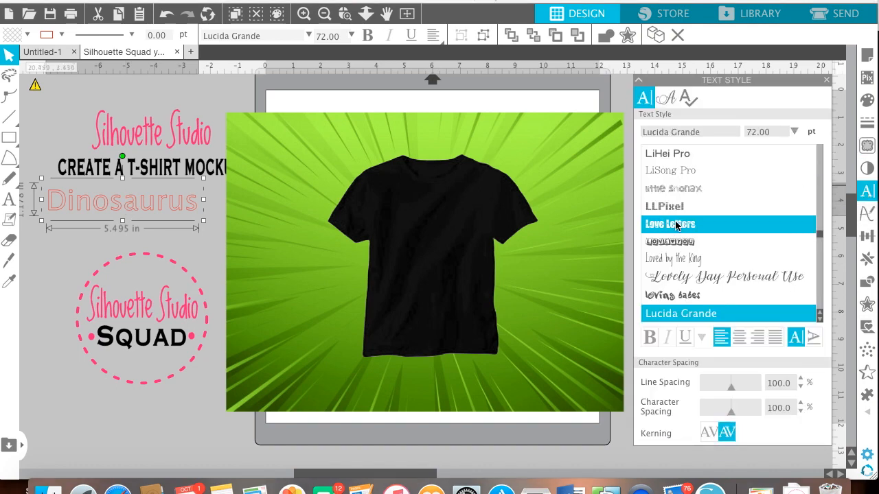
{"action": "left_click", "coordinate": [687, 227]}
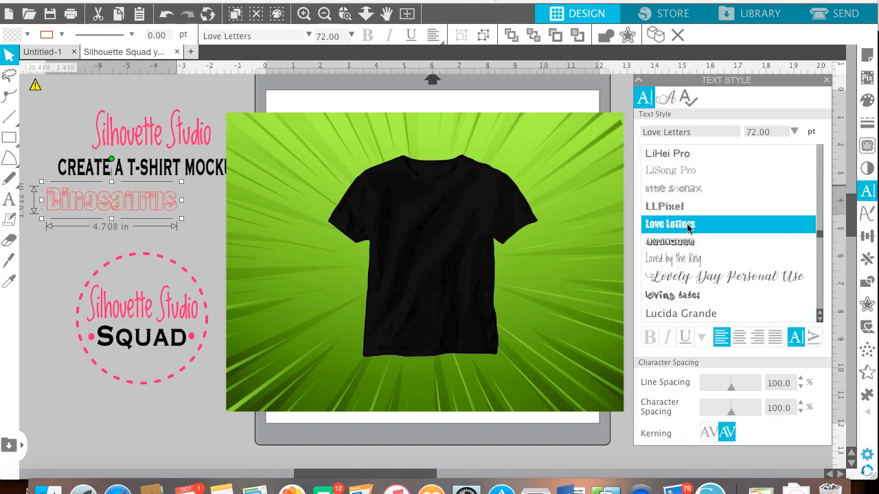
{"action": "left_click", "coordinate": [691, 259]}
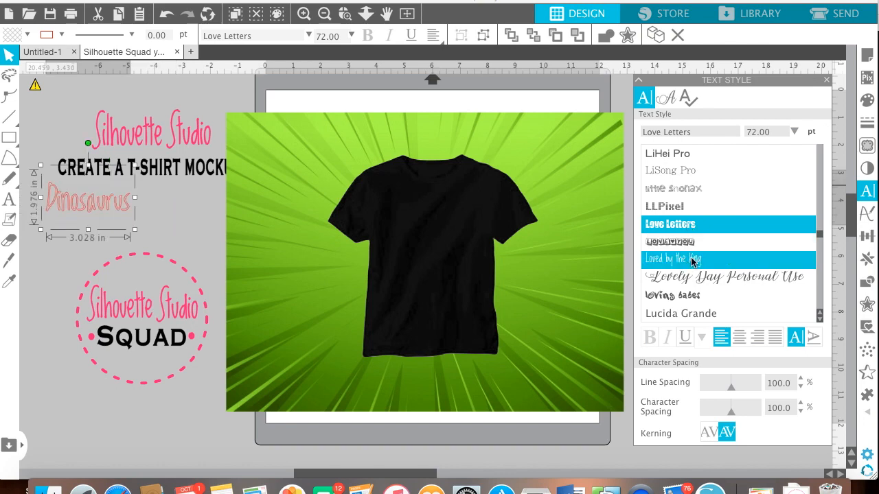
Set both the line colour and the fill colour of the "Dinosaurus" text to white.
{"action": "left_click", "coordinate": [872, 122]}
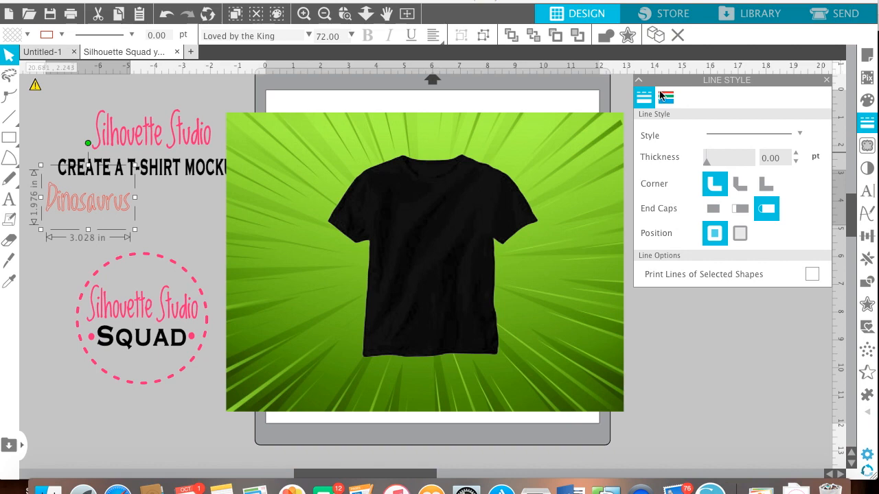
{"action": "left_click", "coordinate": [666, 98]}
{"action": "left_click", "coordinate": [648, 135]}
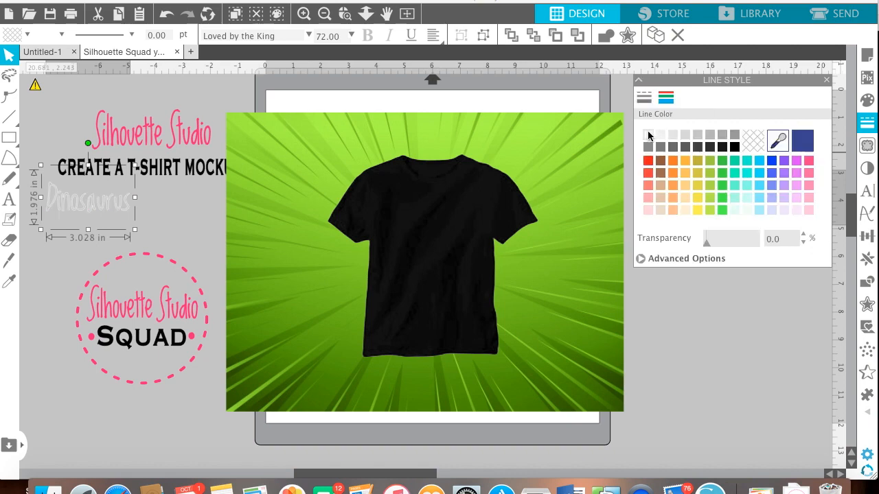
{"action": "left_click", "coordinate": [867, 103]}
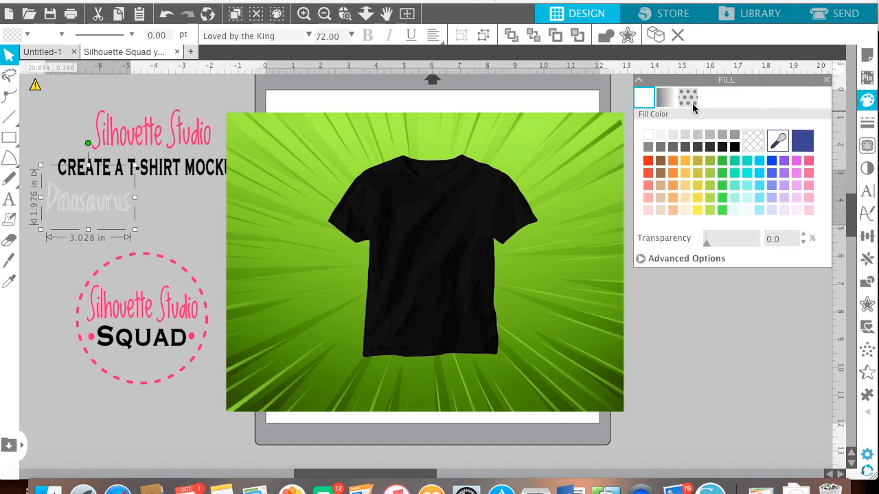
{"action": "left_click", "coordinate": [648, 136]}
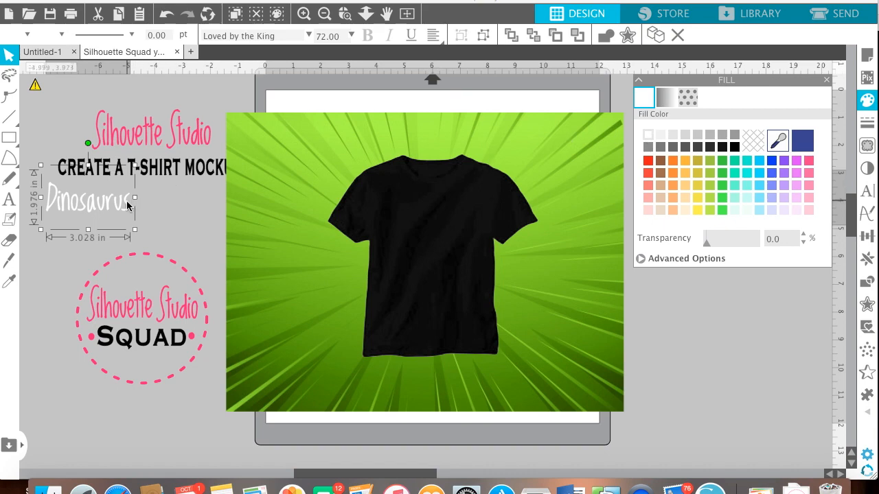
Place the "Dinosaurus" text on the T-shirt's chest, and nudge the shirt and the text slightly down.
{"action": "left_click_drag", "start_coordinate": [130, 208], "coordinate": [469, 233]}
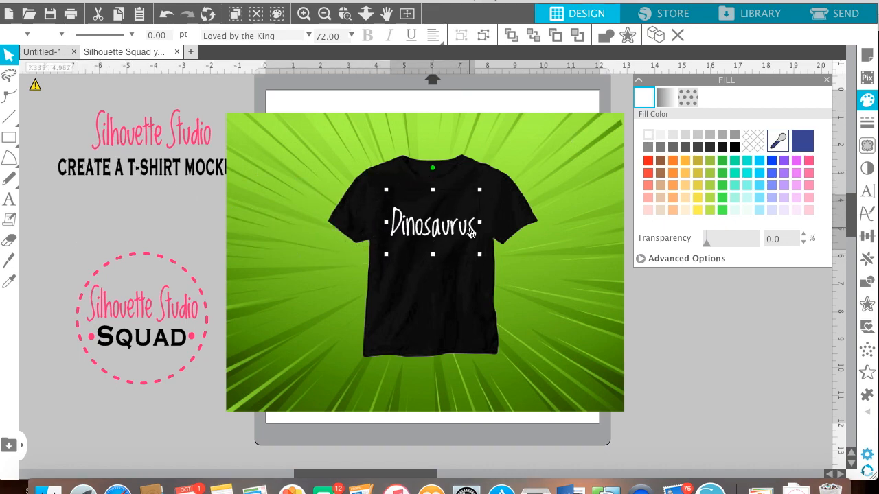
{"action": "left_click", "coordinate": [142, 222]}
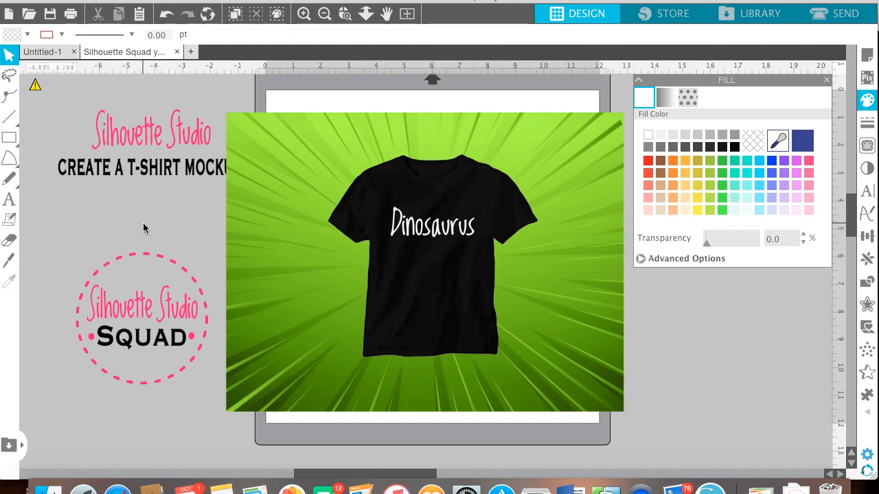
{"action": "left_click_drag", "start_coordinate": [451, 343], "coordinate": [453, 351]}
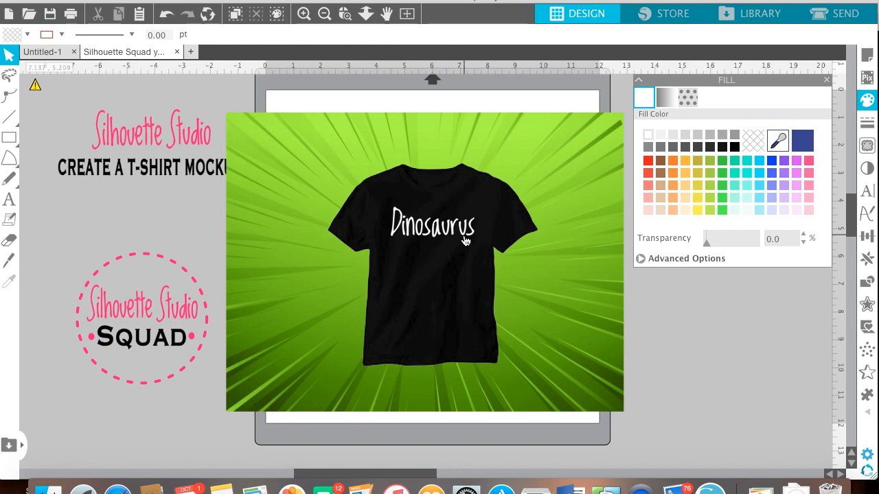
{"action": "left_click", "coordinate": [464, 237]}
{"action": "left_click_drag", "start_coordinate": [464, 237], "coordinate": [465, 246]}
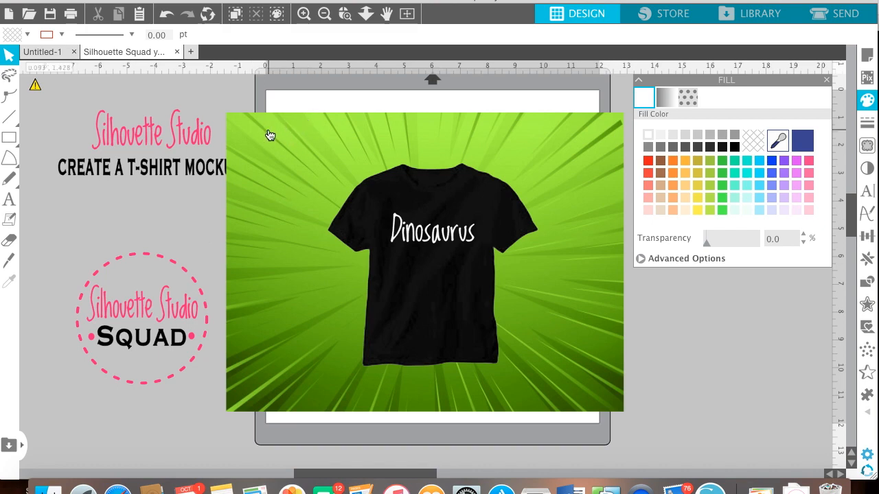
Capture a screenshot of the area containing the T-shirt mockup and its green background.
{"action": "key", "text": "super+shift+4"}
{"action": "left_click_drag", "start_coordinate": [256, 118], "coordinate": [598, 405]}
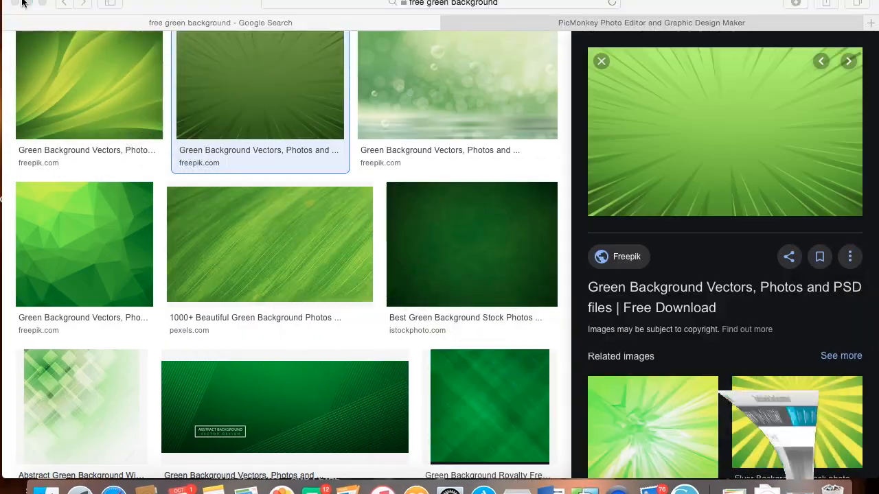
Open the green-background T-shirt screenshot from the Desktop in PicMonkey for editing.
{"action": "left_click", "coordinate": [624, 26]}
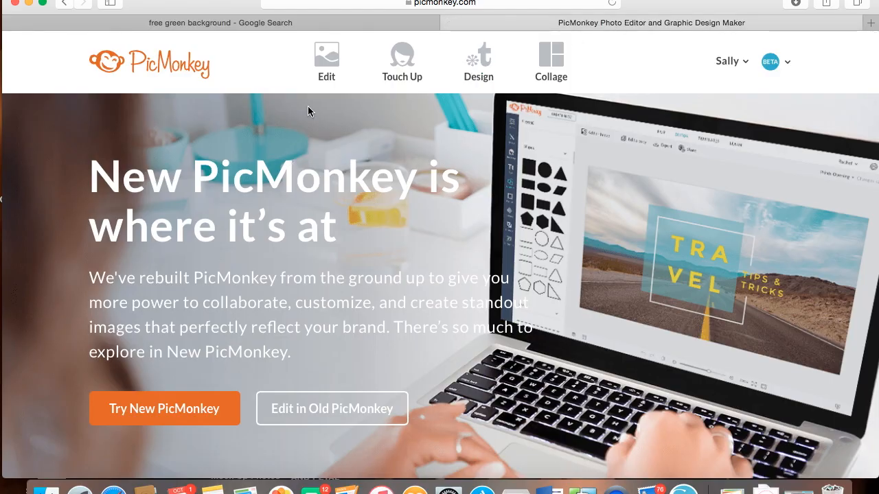
{"action": "mouse_move", "coordinate": [328, 63]}
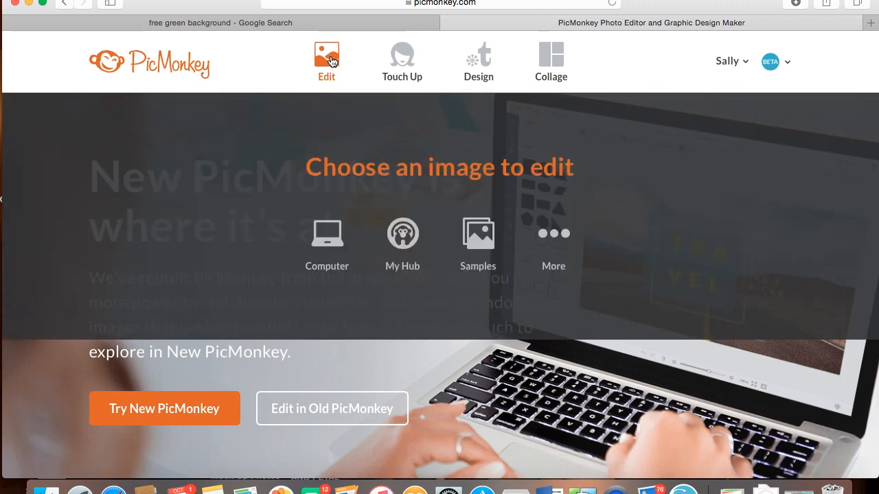
{"action": "left_click", "coordinate": [330, 61]}
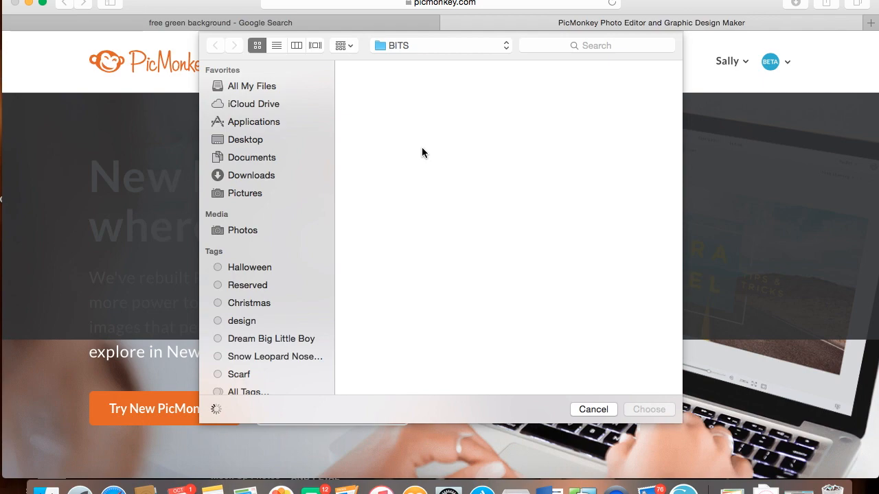
{"action": "left_click", "coordinate": [267, 139]}
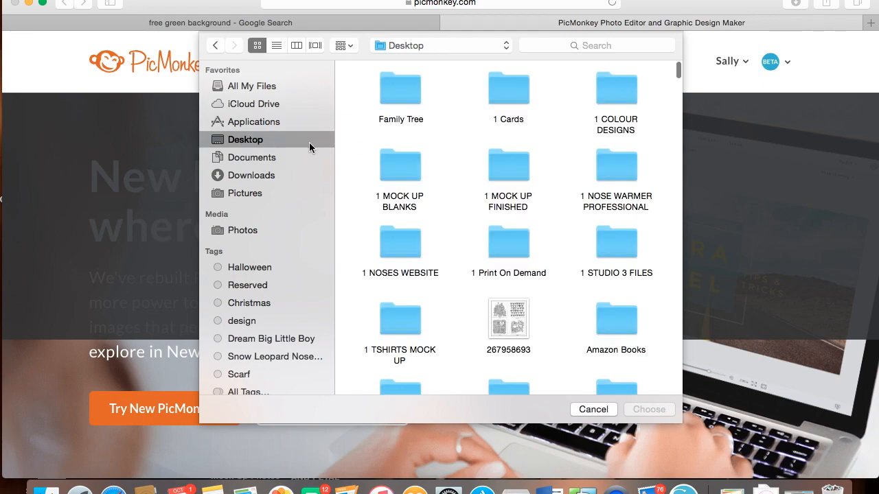
{"action": "scroll", "coordinate": [468, 219], "scroll_direction": "down", "scroll_amount": 15}
{"action": "scroll", "coordinate": [462, 199], "scroll_direction": "down", "scroll_amount": 15}
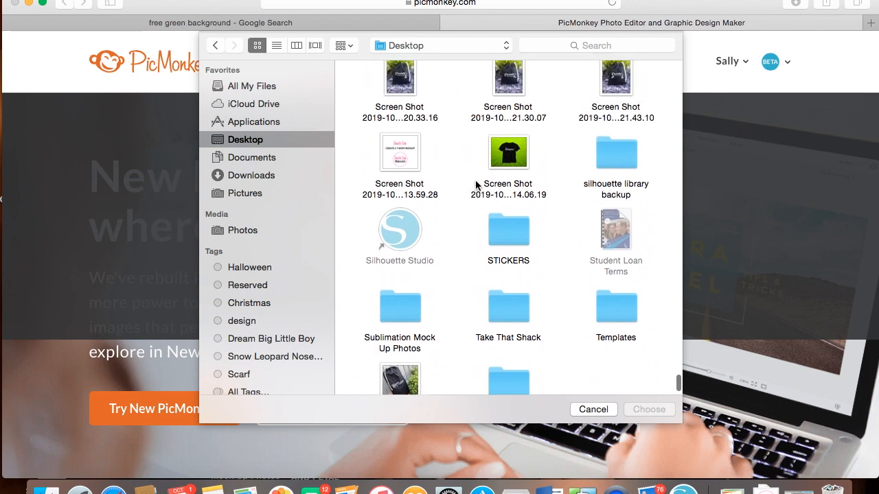
{"action": "double_click", "coordinate": [518, 148]}
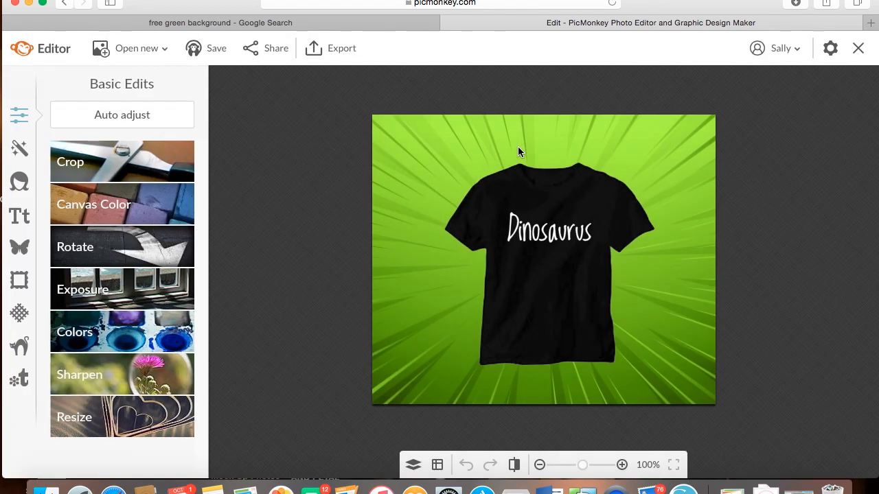
Resize the image to a height of 2000 px with its proportions kept, and open the export settings.
{"action": "left_click", "coordinate": [144, 427]}
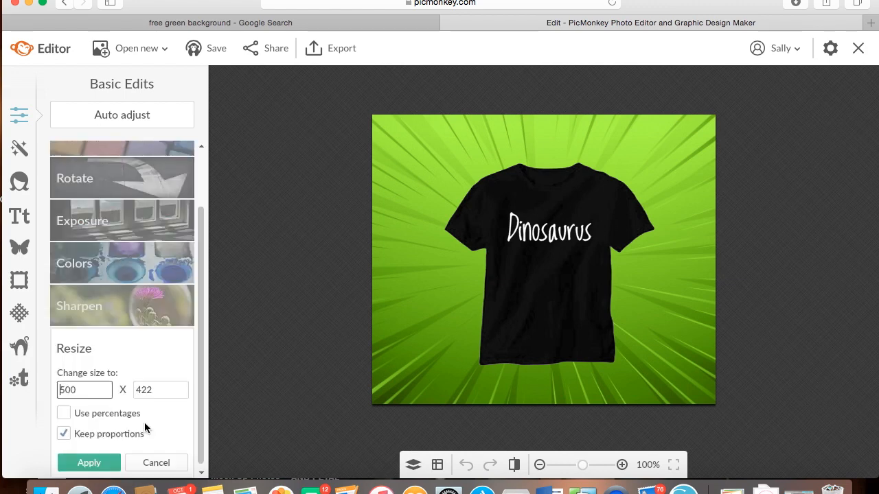
{"action": "left_click", "coordinate": [158, 389]}
{"action": "key", "text": "BackSpace"}
{"action": "key", "text": "BackSpace"}
{"action": "key", "text": "BackSpace"}
{"action": "type", "text": "2000"}
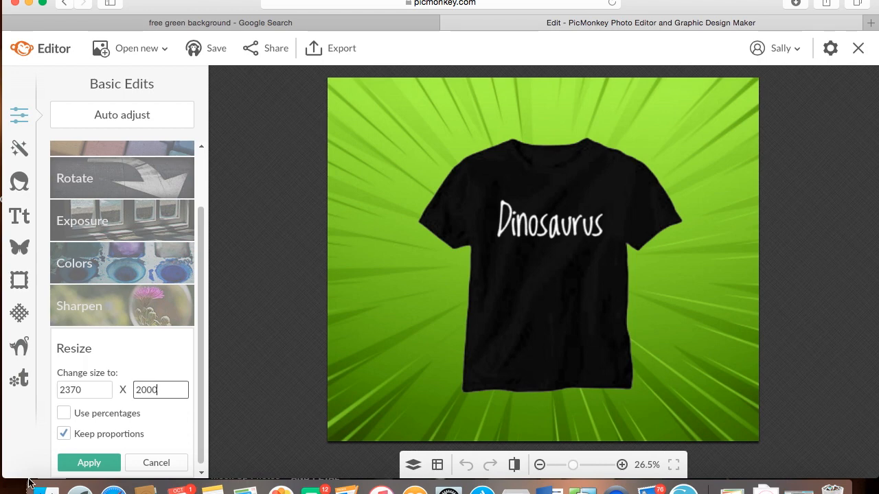
{"action": "left_click", "coordinate": [89, 463]}
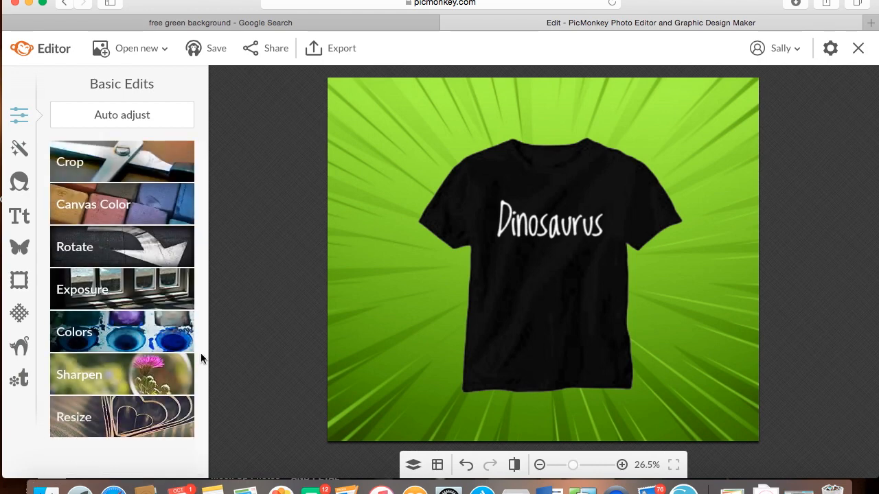
{"action": "left_click", "coordinate": [345, 48]}
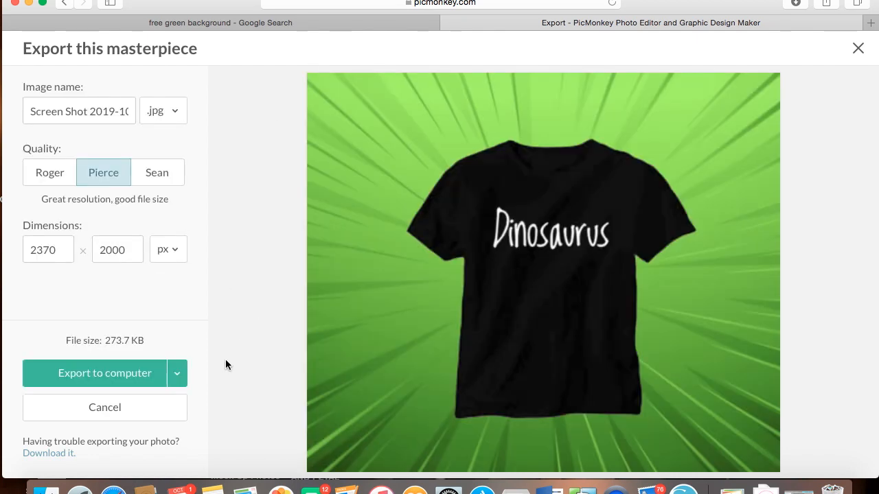
Switch to Silhouette Studio and open the "i teach tiny humans.studio3" design from the Desktop's 1 STUDIO 3 FILES folder.
{"action": "left_click", "coordinate": [690, 489]}
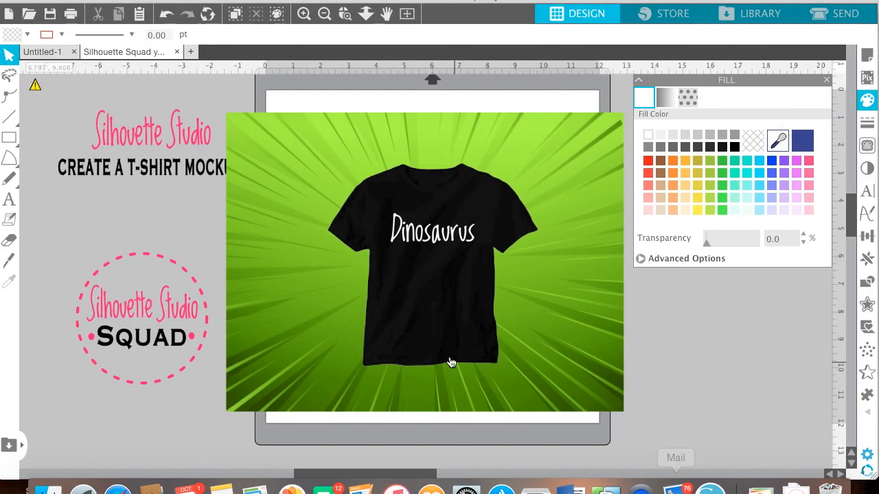
{"action": "key", "text": "super+a"}
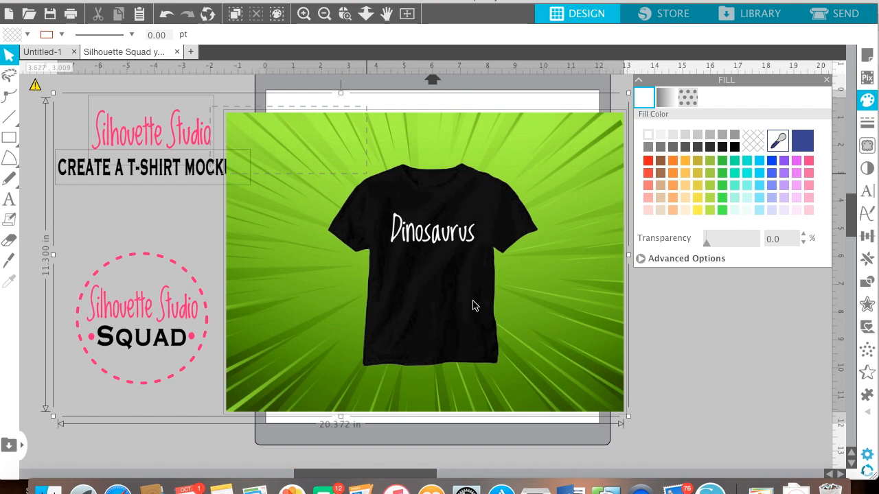
{"action": "left_click", "coordinate": [730, 400]}
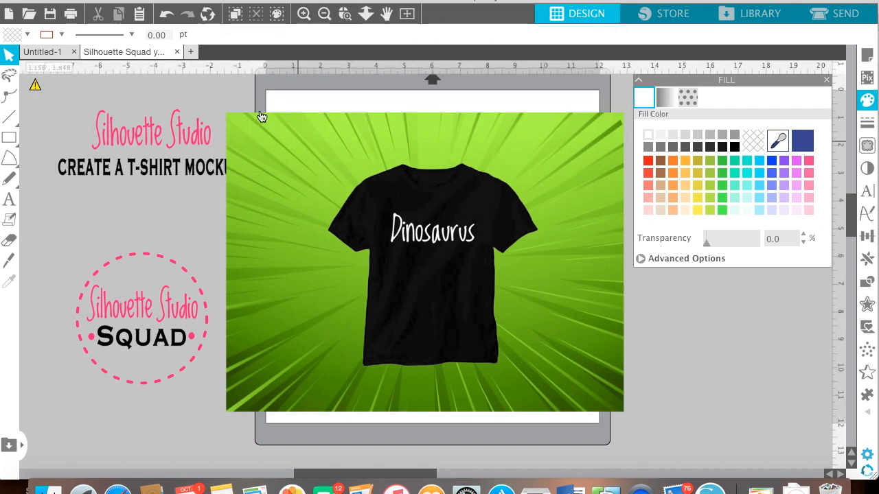
{"action": "left_click", "coordinate": [30, 18]}
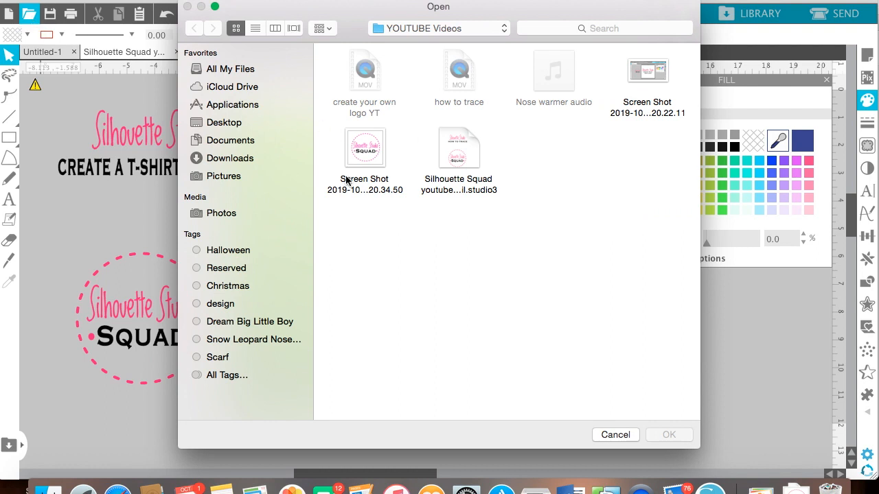
{"action": "left_click", "coordinate": [231, 129]}
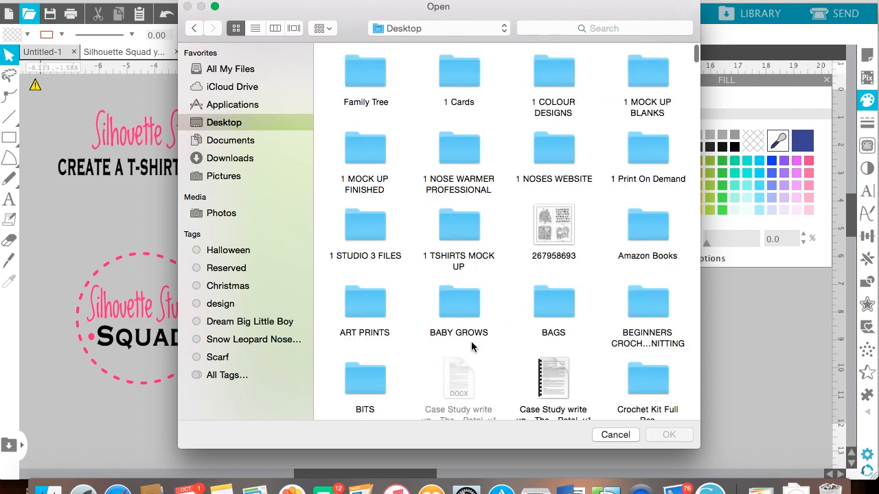
{"action": "scroll", "coordinate": [521, 328], "scroll_direction": "down", "scroll_amount": 10}
{"action": "scroll", "coordinate": [521, 328], "scroll_direction": "down", "scroll_amount": 10}
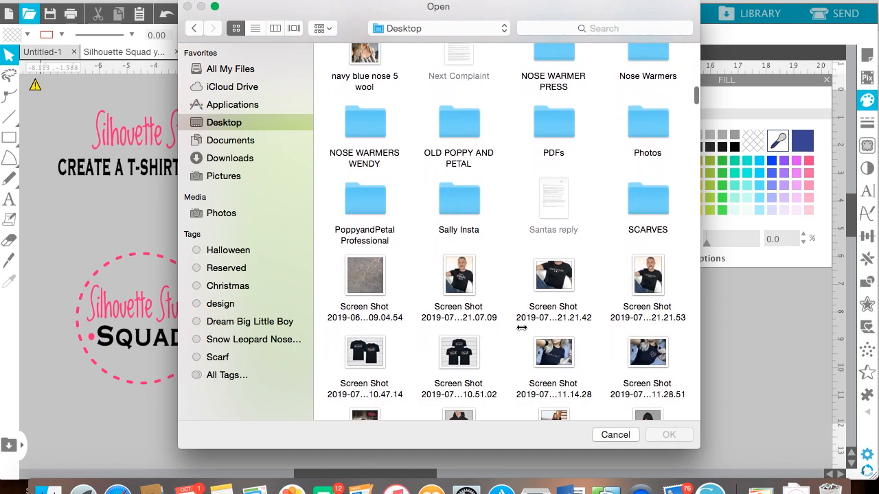
{"action": "scroll", "coordinate": [522, 328], "scroll_direction": "down", "scroll_amount": 2}
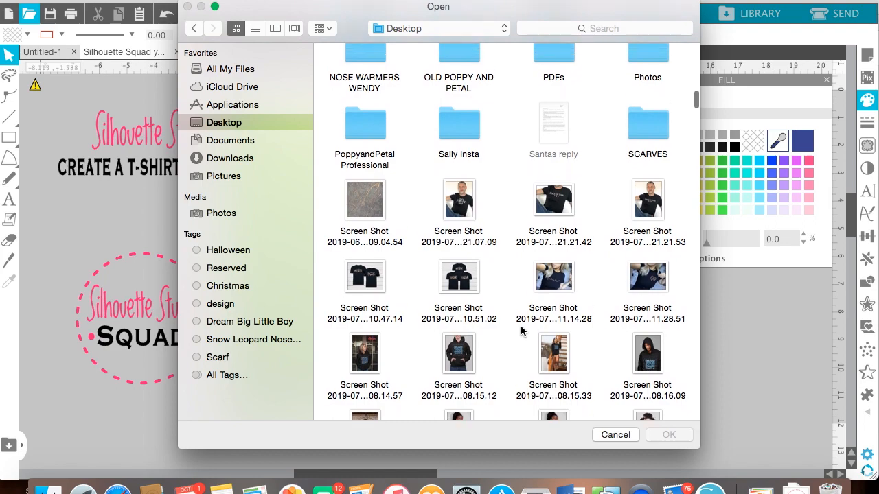
{"action": "scroll", "coordinate": [521, 331], "scroll_direction": "down", "scroll_amount": 15}
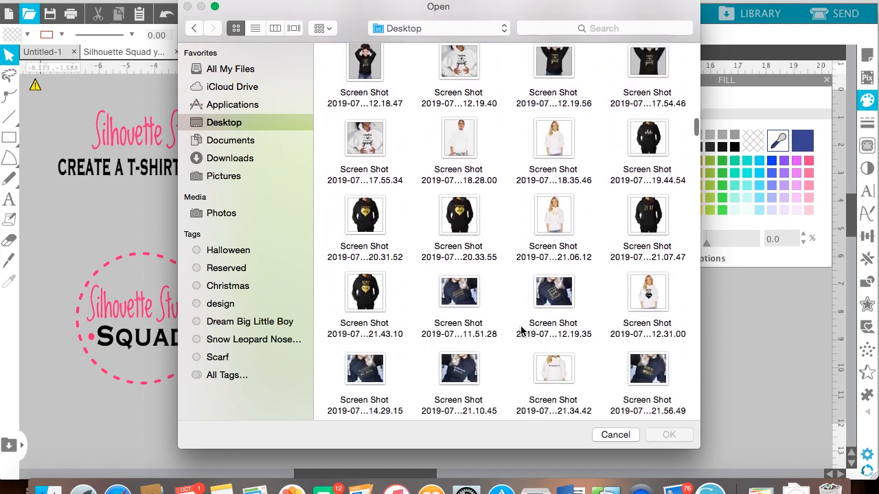
{"action": "scroll", "coordinate": [522, 329], "scroll_direction": "up", "scroll_amount": 20}
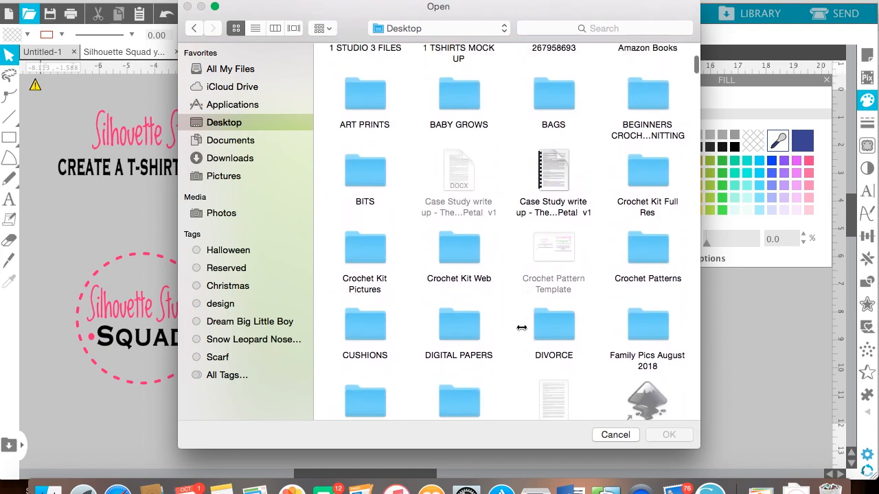
{"action": "scroll", "coordinate": [522, 328], "scroll_direction": "up", "scroll_amount": 4}
{"action": "double_click", "coordinate": [365, 228]}
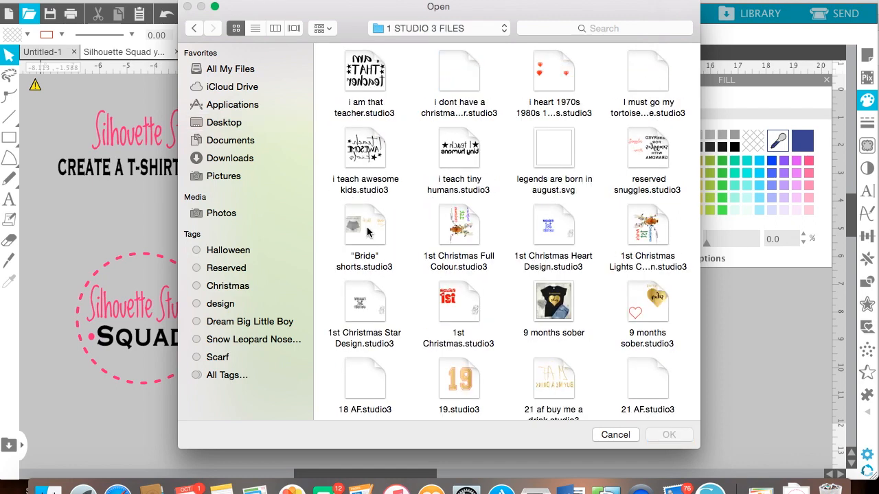
{"action": "double_click", "coordinate": [451, 150]}
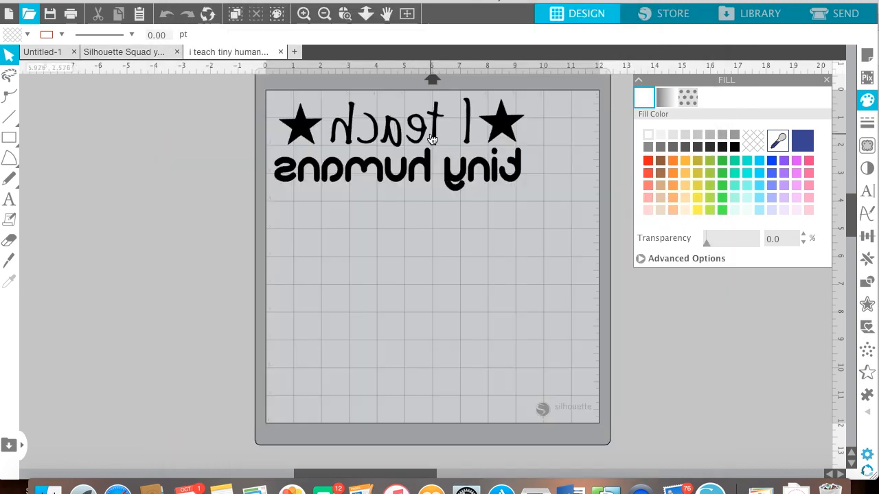
Replace the "Dinosaurus" text in the T-shirt mockup document with a copy of the "I teach tiny humans" design.
{"action": "right_click", "coordinate": [431, 140]}
{"action": "left_click", "coordinate": [458, 188]}
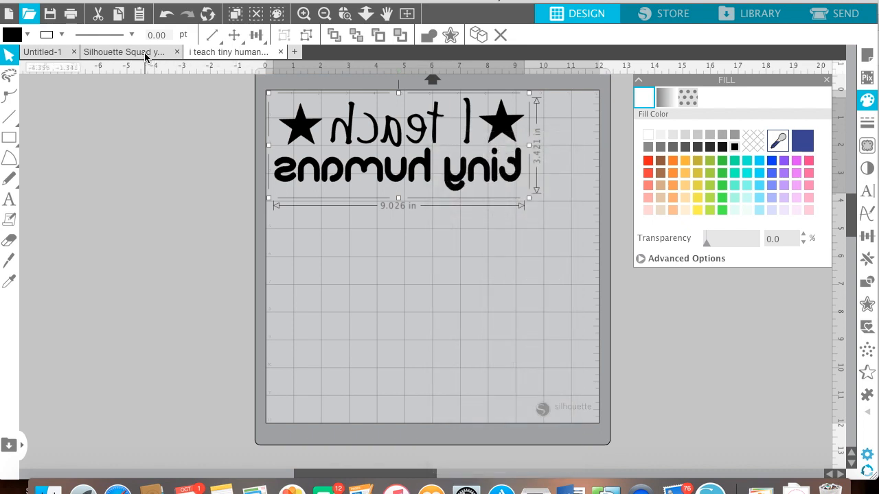
{"action": "left_click", "coordinate": [146, 54]}
{"action": "left_click", "coordinate": [436, 241]}
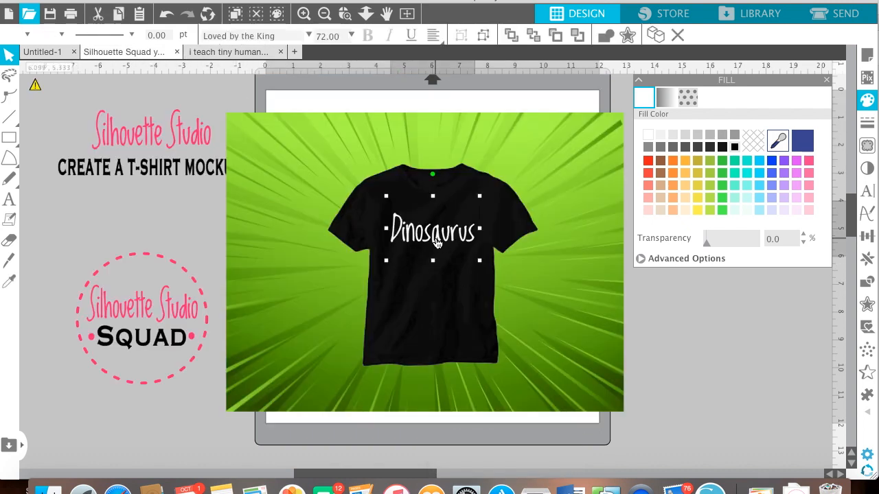
{"action": "key", "text": "Delete"}
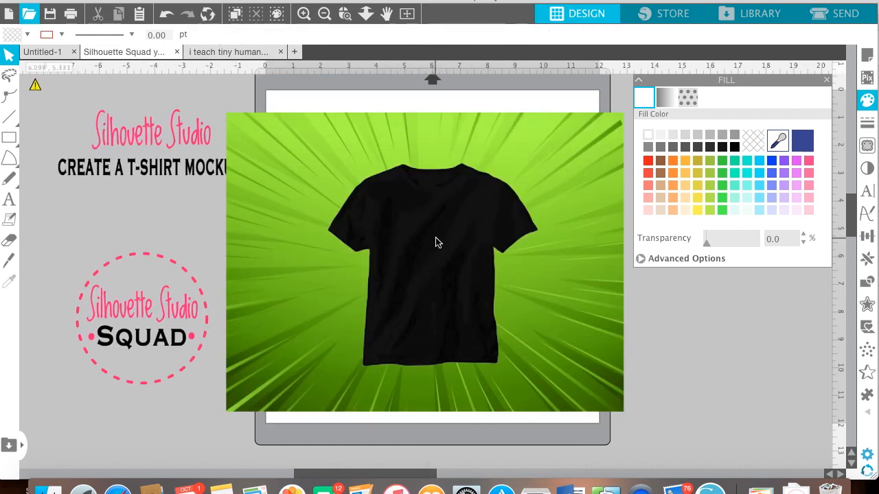
{"action": "right_click", "coordinate": [685, 317]}
{"action": "left_click", "coordinate": [711, 378]}
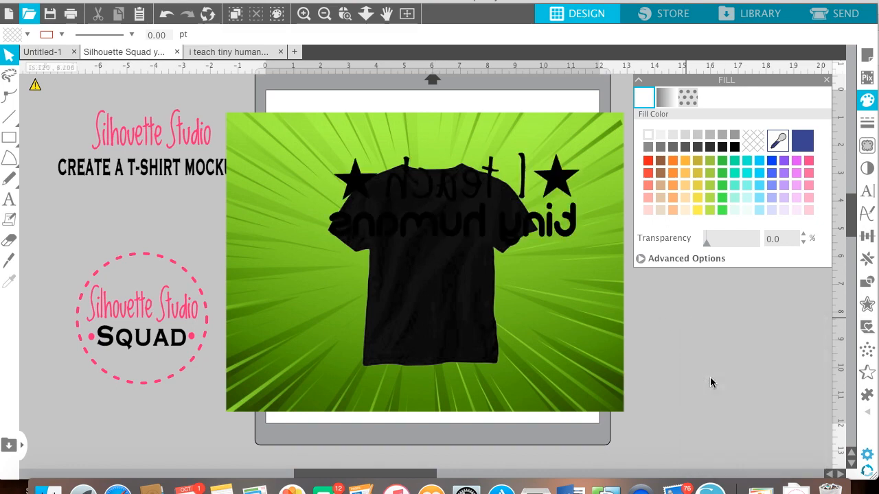
Move the pasted design off the shirt, set its fill and line colours to white, and flip it horizontally.
{"action": "left_click_drag", "start_coordinate": [571, 232], "coordinate": [796, 427]}
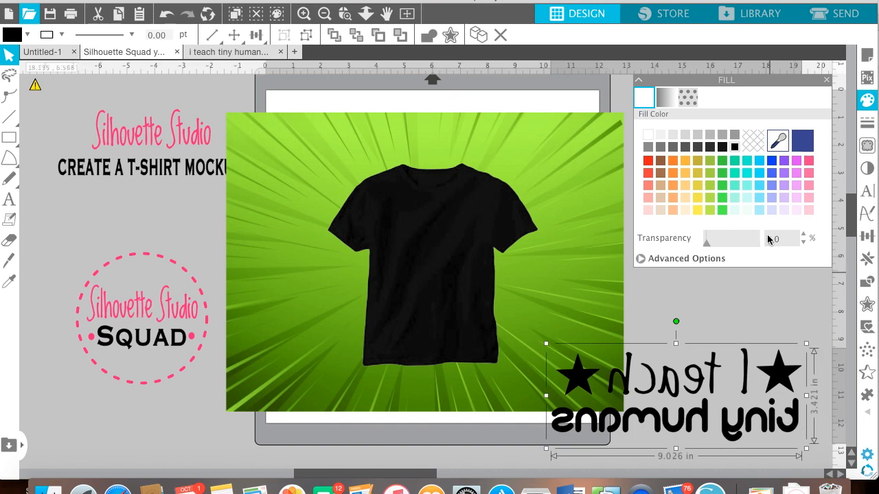
{"action": "left_click", "coordinate": [648, 136]}
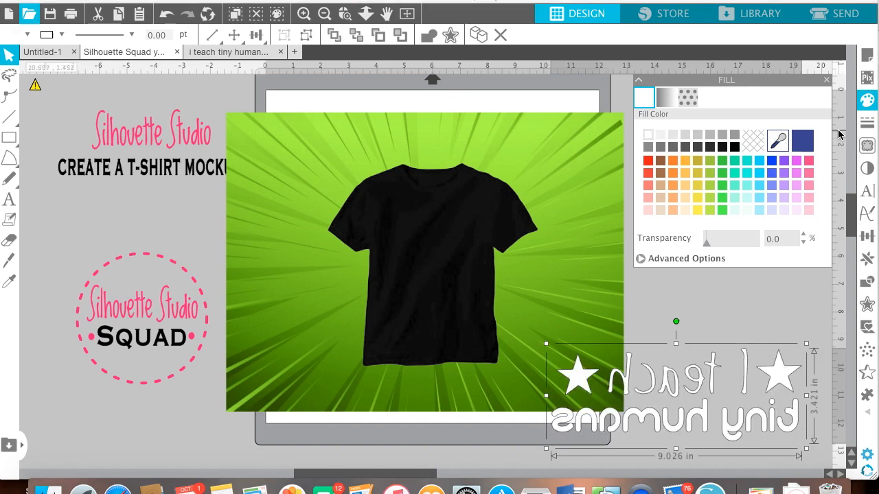
{"action": "left_click", "coordinate": [867, 124]}
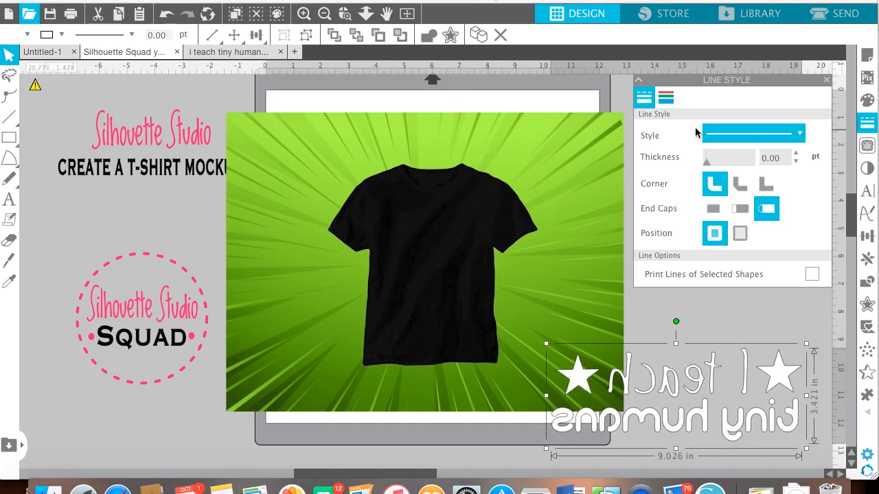
{"action": "left_click", "coordinate": [665, 97]}
{"action": "left_click", "coordinate": [646, 136]}
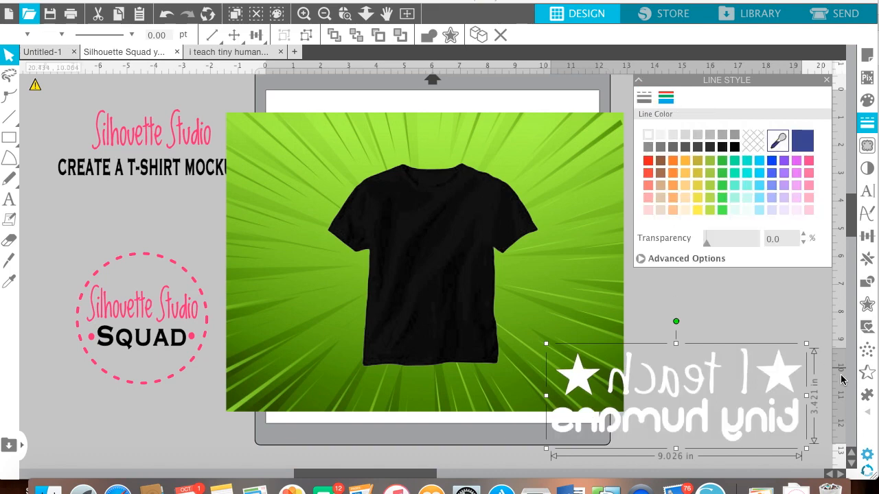
{"action": "right_click", "coordinate": [785, 371]}
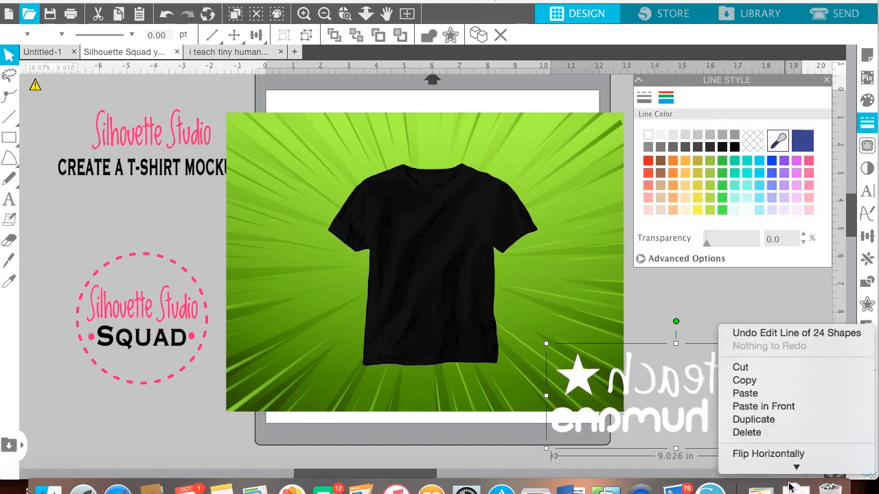
{"action": "left_click", "coordinate": [791, 336]}
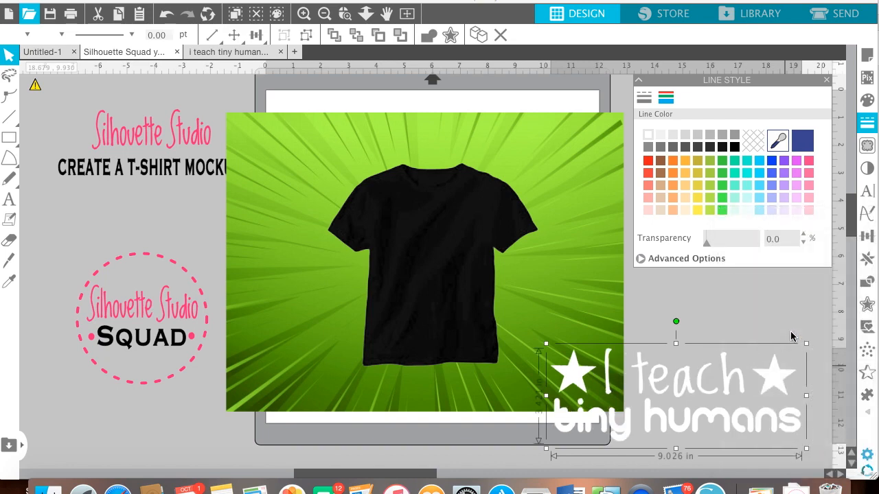
Scale the white "I teach tiny humans" design down proportionally to fit the shirt and centre it across the chest.
{"action": "left_click_drag", "start_coordinate": [773, 376], "coordinate": [607, 225]}
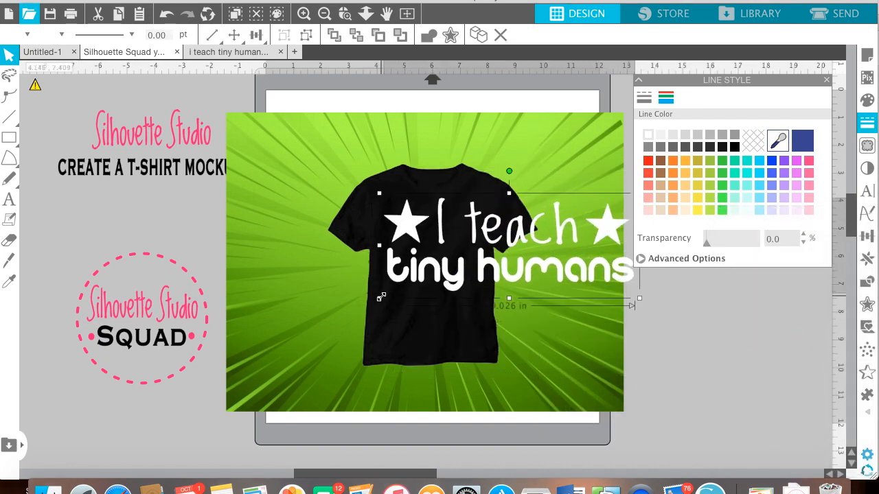
{"action": "left_click_drag", "start_coordinate": [380, 298], "coordinate": [506, 247]}
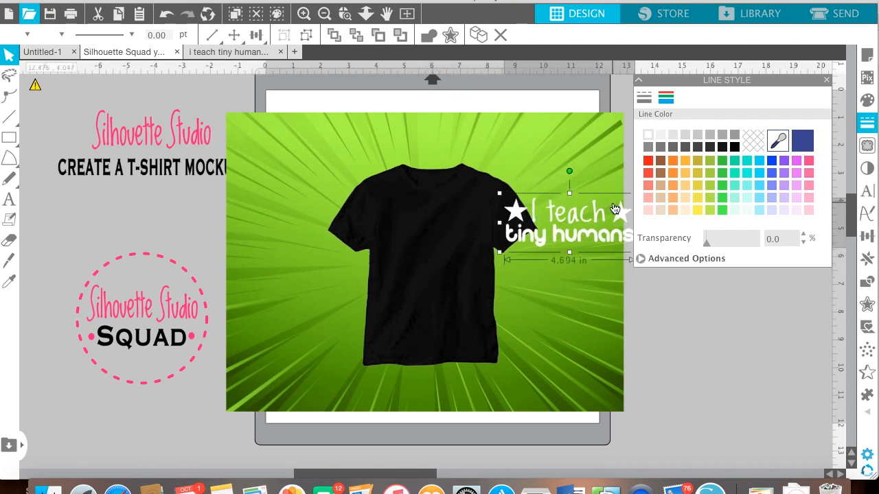
{"action": "left_click_drag", "start_coordinate": [616, 216], "coordinate": [497, 232]}
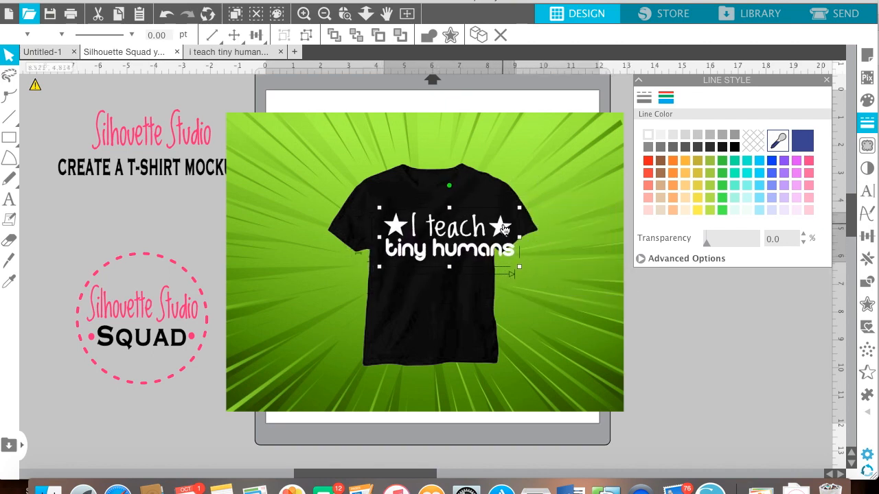
{"action": "left_click_drag", "start_coordinate": [379, 267], "coordinate": [420, 249]}
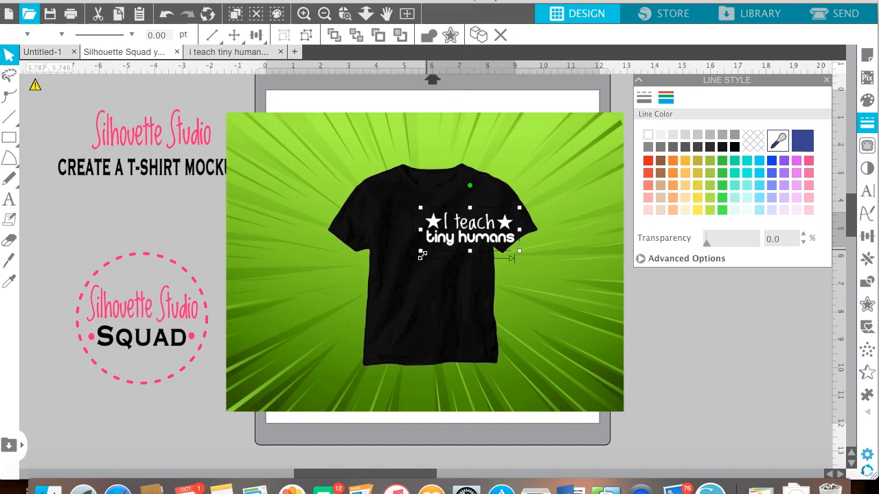
{"action": "left_click_drag", "start_coordinate": [500, 228], "coordinate": [469, 231]}
{"action": "left_click", "coordinate": [716, 334]}
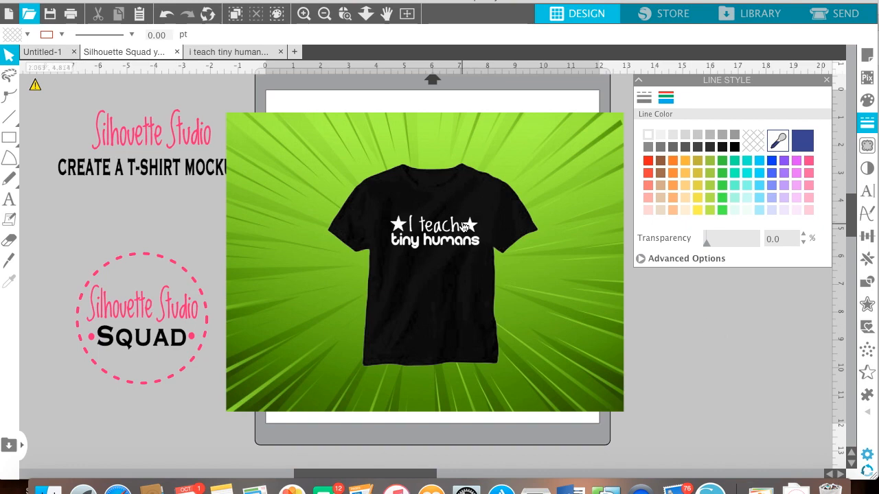
Move the design off the shirt onto the empty area beside the mockup, and view the library save options without saving.
{"action": "left_click_drag", "start_coordinate": [469, 228], "coordinate": [771, 352]}
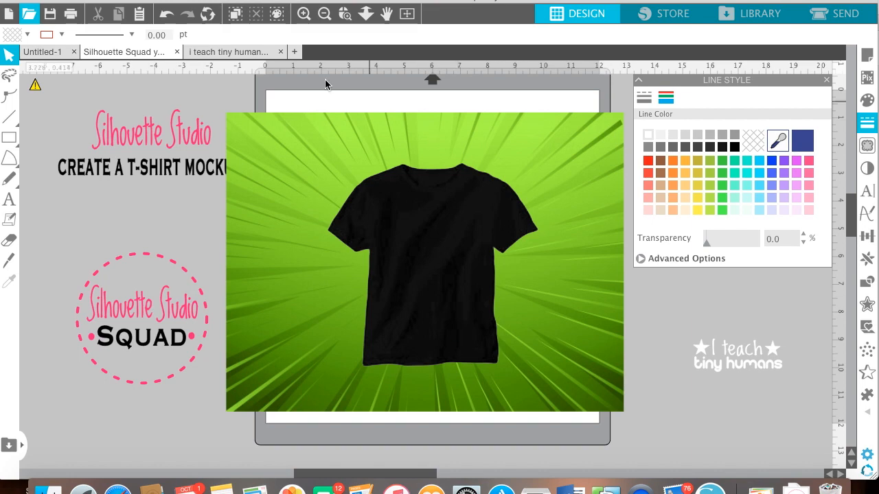
{"action": "left_click", "coordinate": [138, 1]}
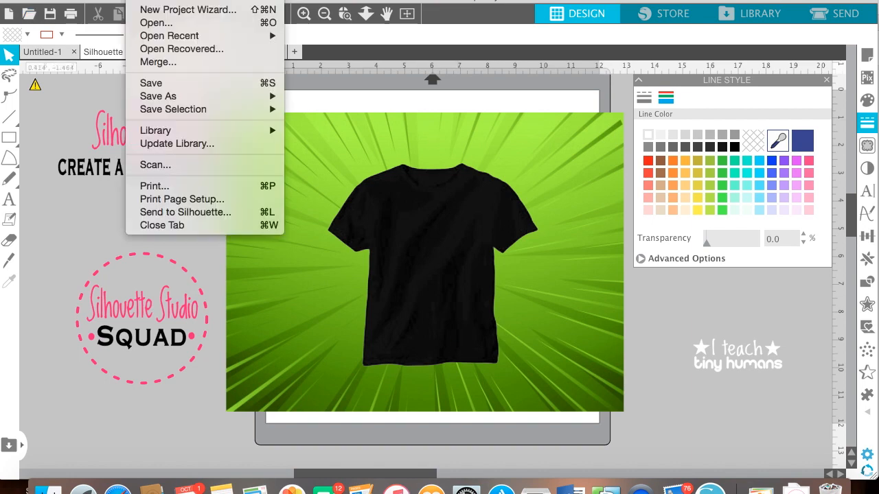
{"action": "mouse_move", "coordinate": [166, 96]}
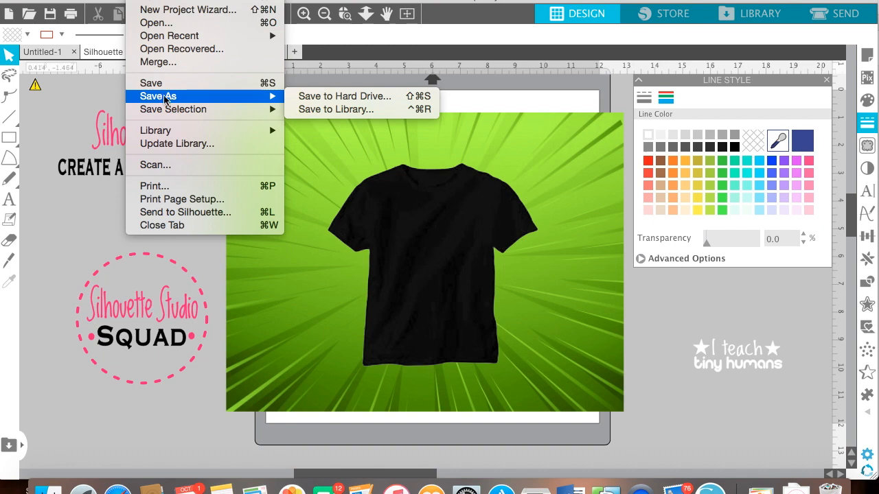
{"action": "left_click", "coordinate": [327, 111]}
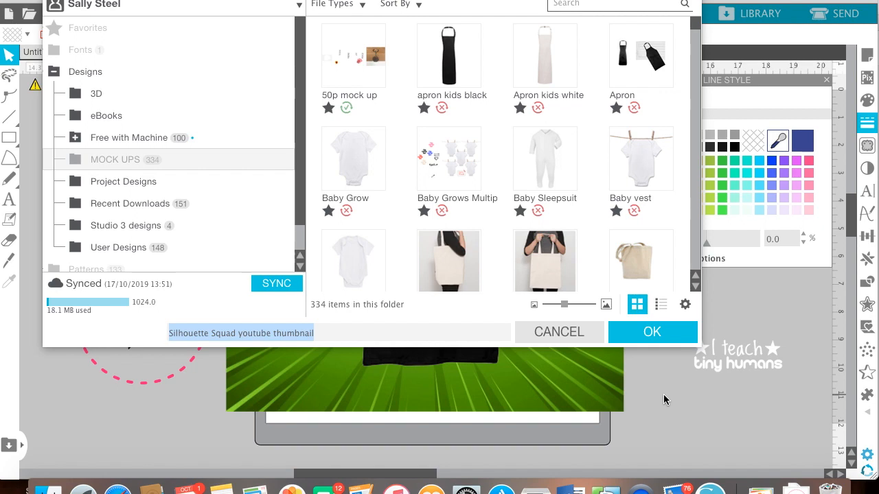
{"action": "left_click", "coordinate": [578, 338]}
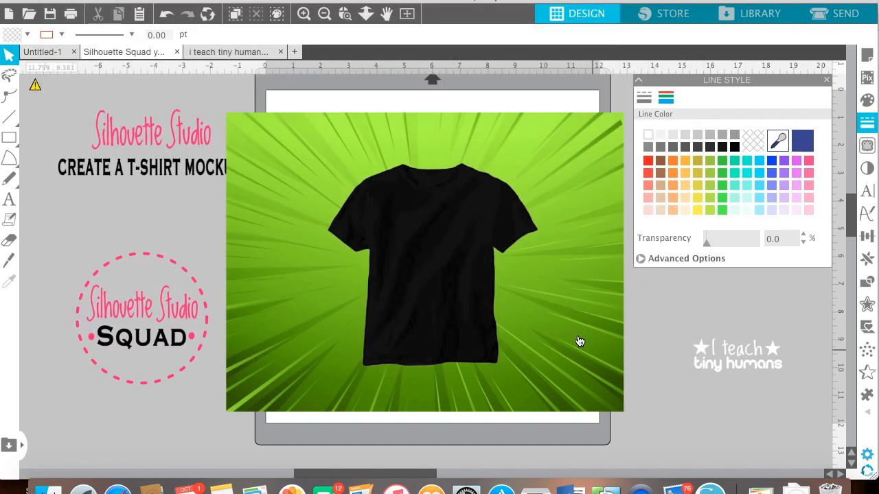